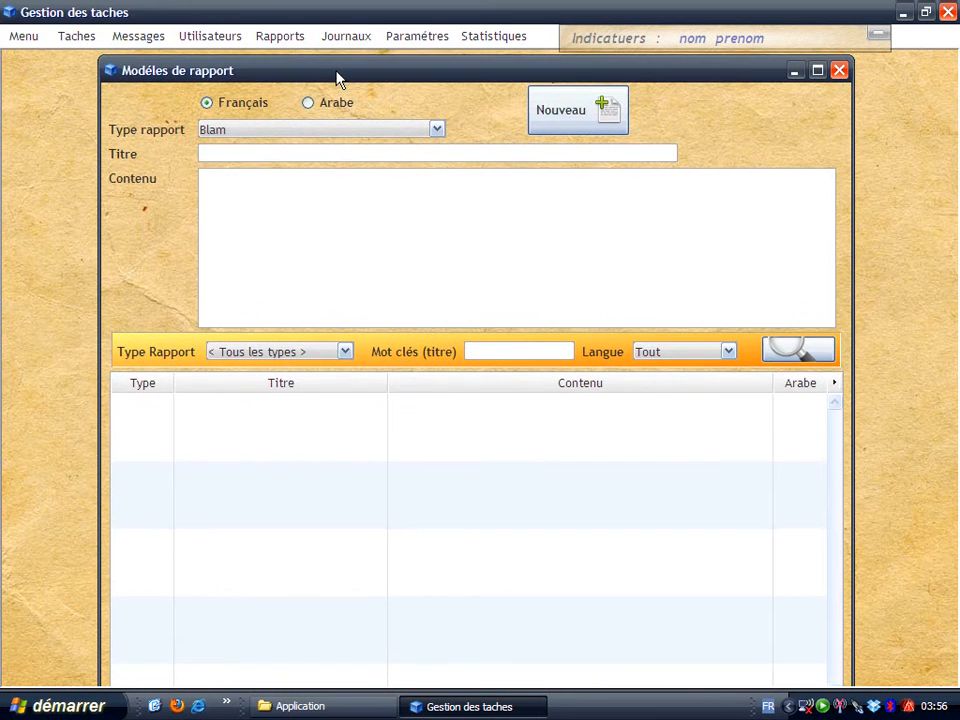
Start a new report model in the Modéles de rapport window, which is briefly maximized and restored.
double_click(336, 60)
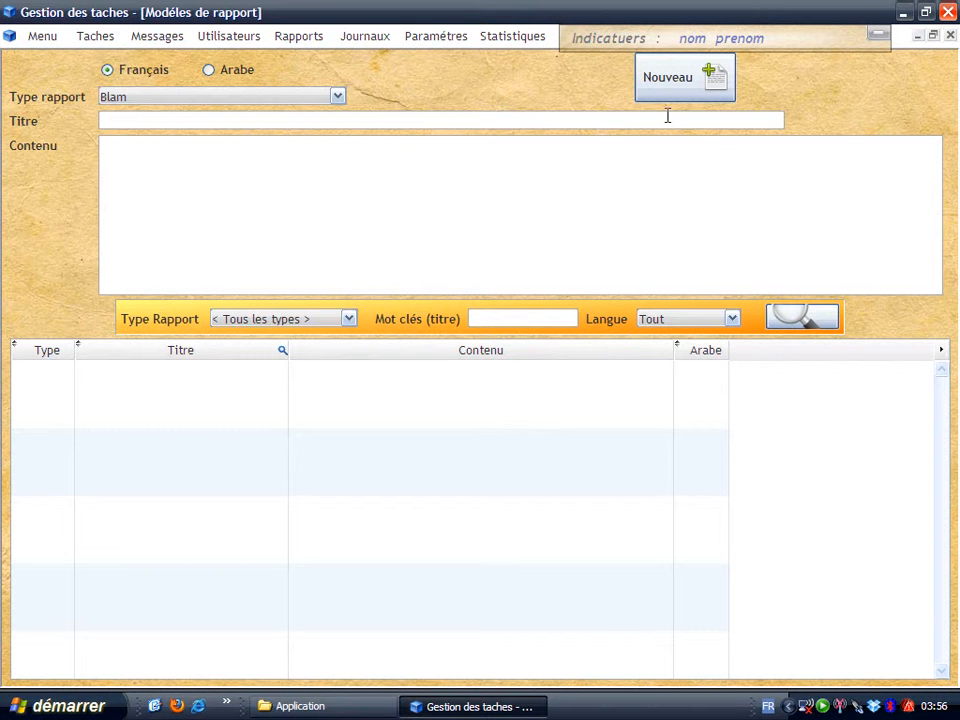
left_click(724, 86)
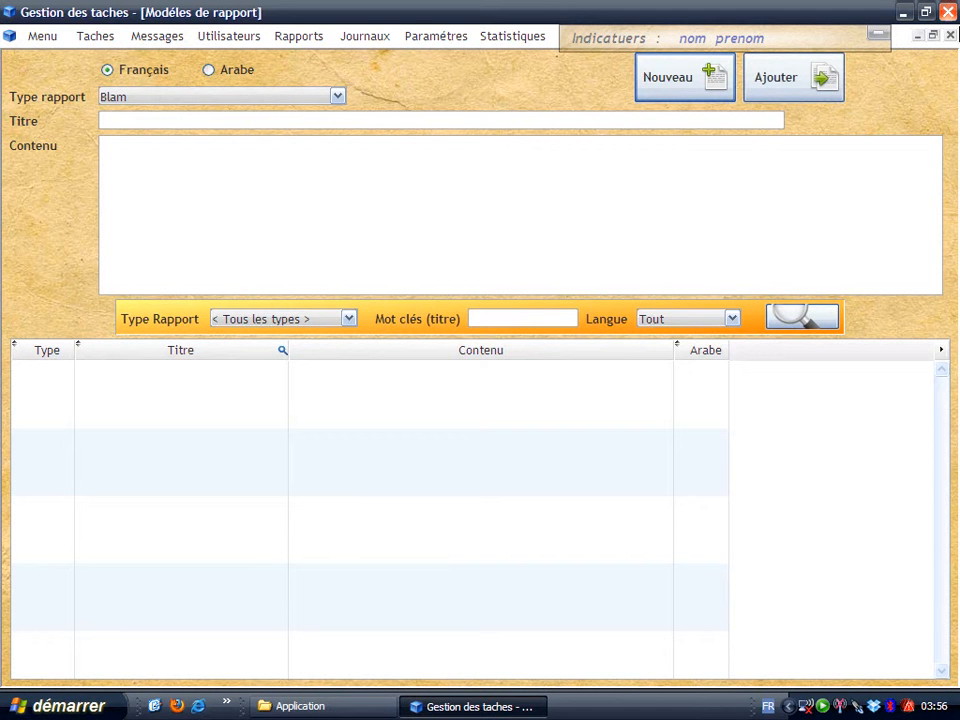
left_click(933, 36)
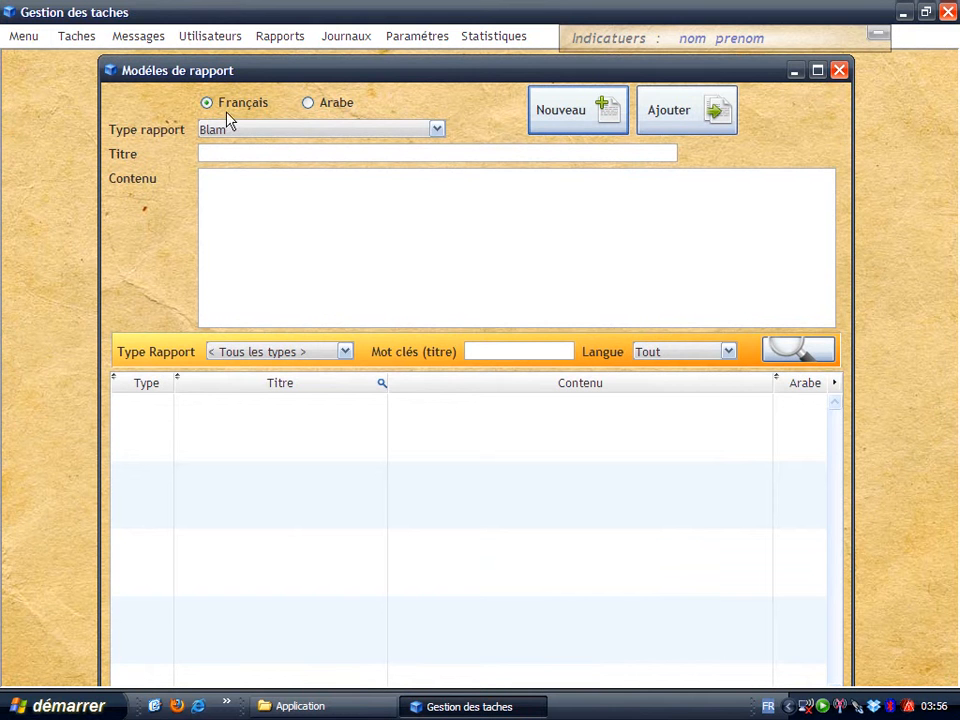
Set the report type to Avertissement and title the model "model Avertissement 1".
left_click(270, 152)
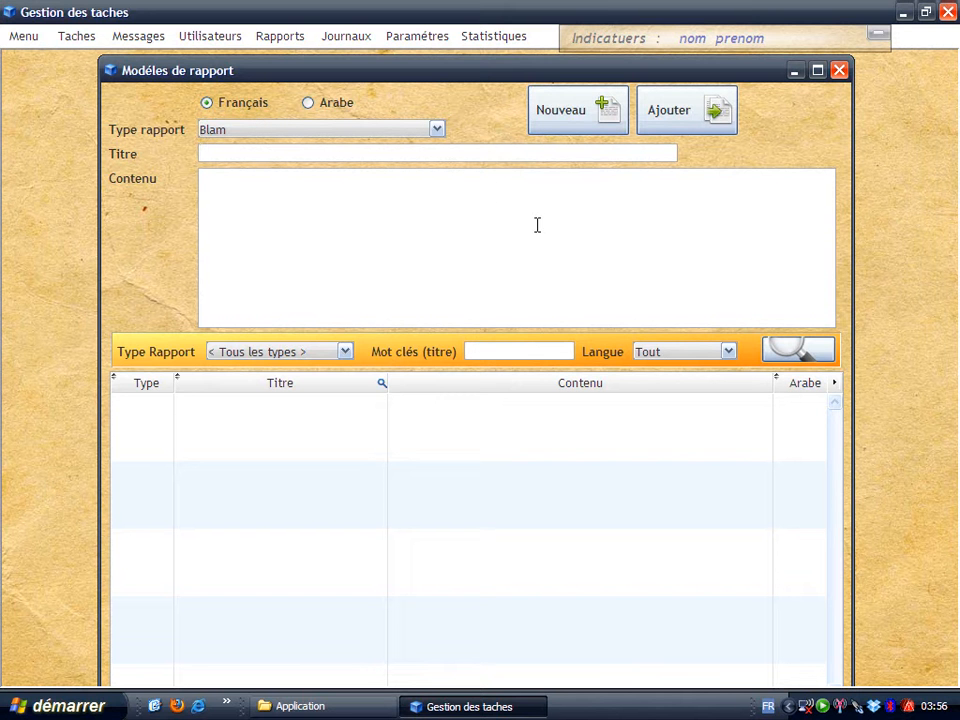
type("model Blam")
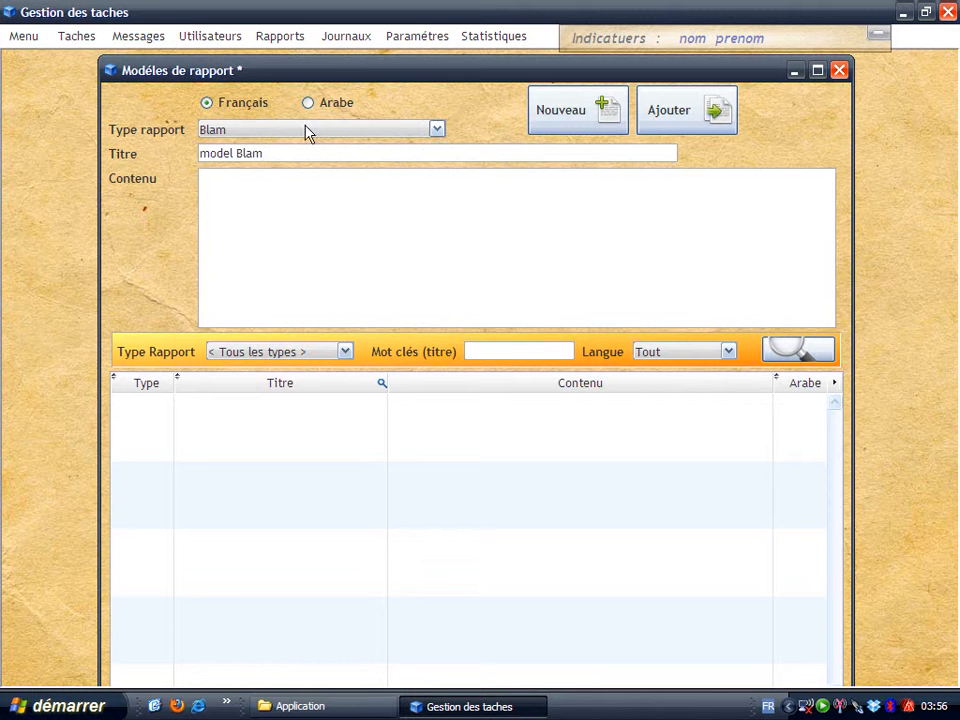
left_click(240, 132)
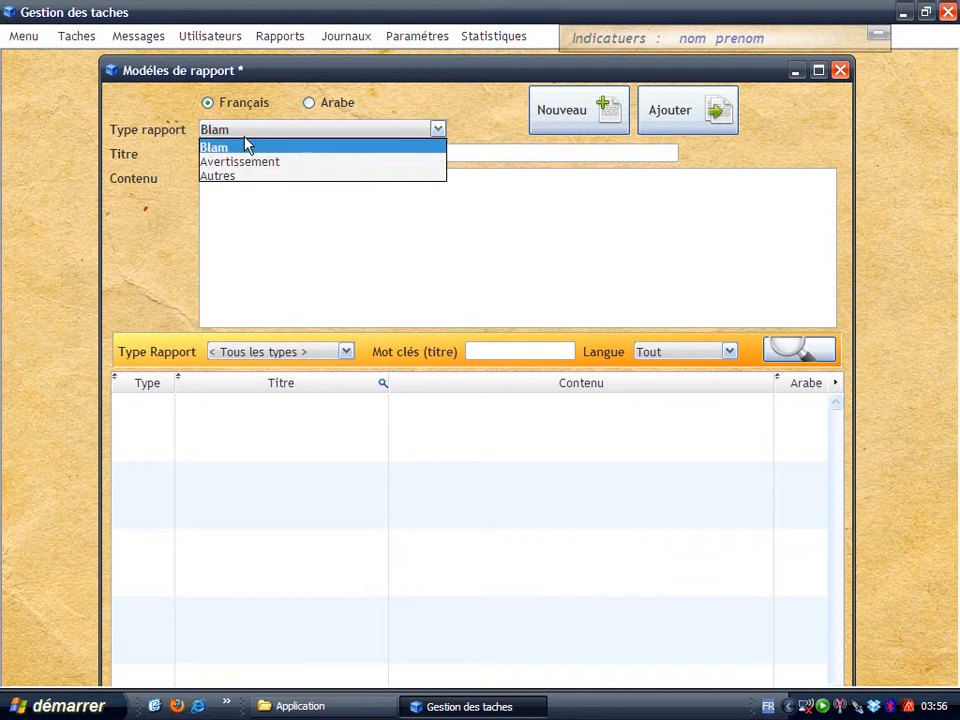
left_click(248, 158)
double_click(257, 152)
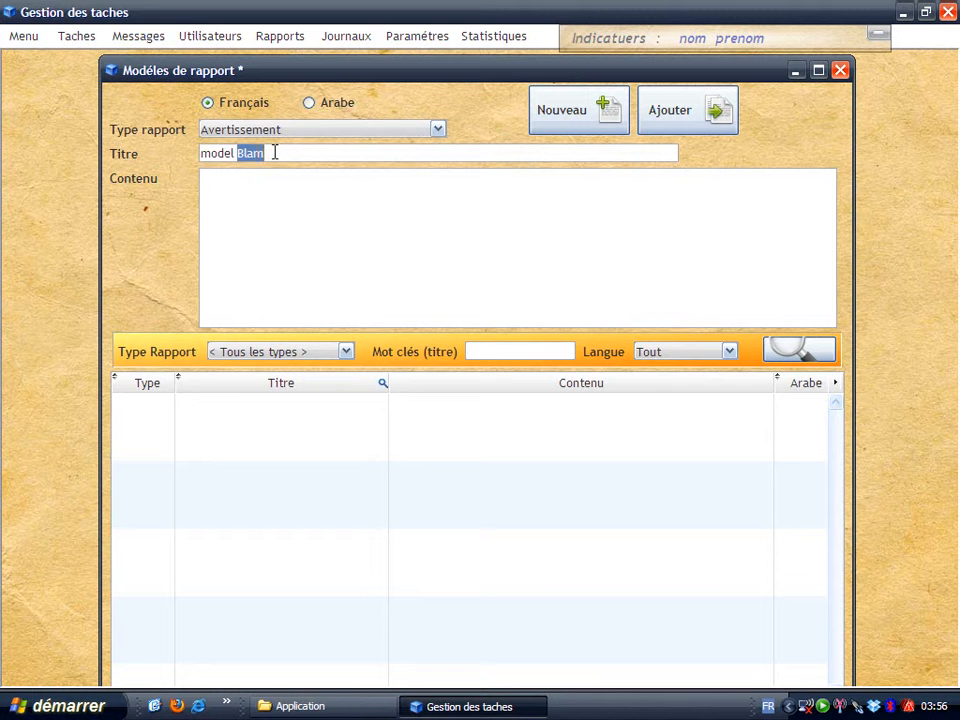
type("Avr")
type("rtissement 1")
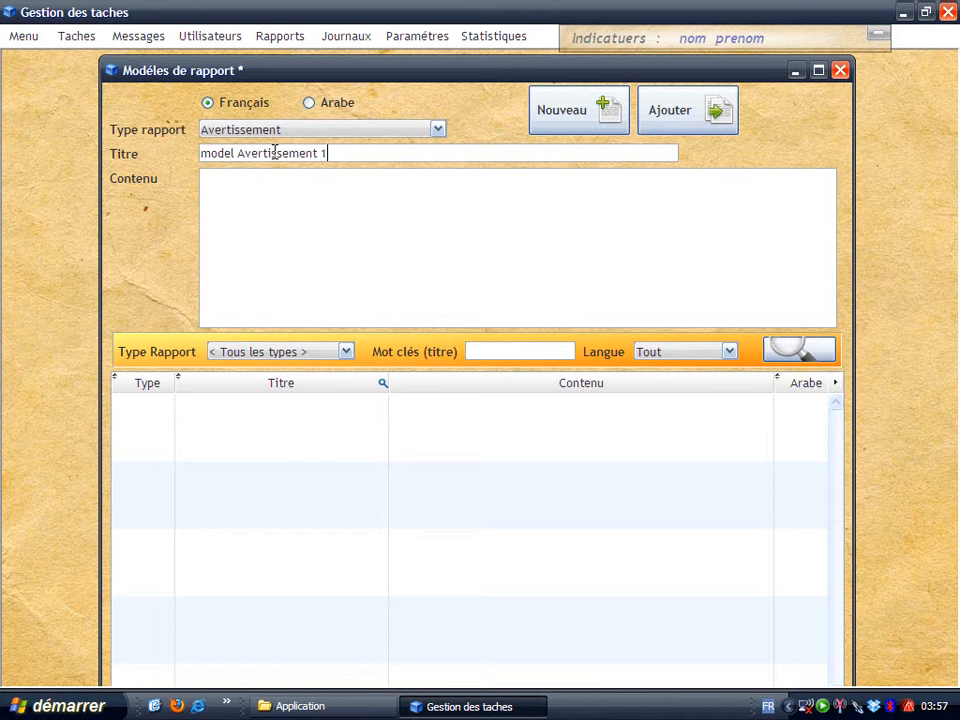
Fill the content with four lines: "contenu etc", "sdsd", "sdsd" and "sdsdsddsdsd".
left_click(326, 236)
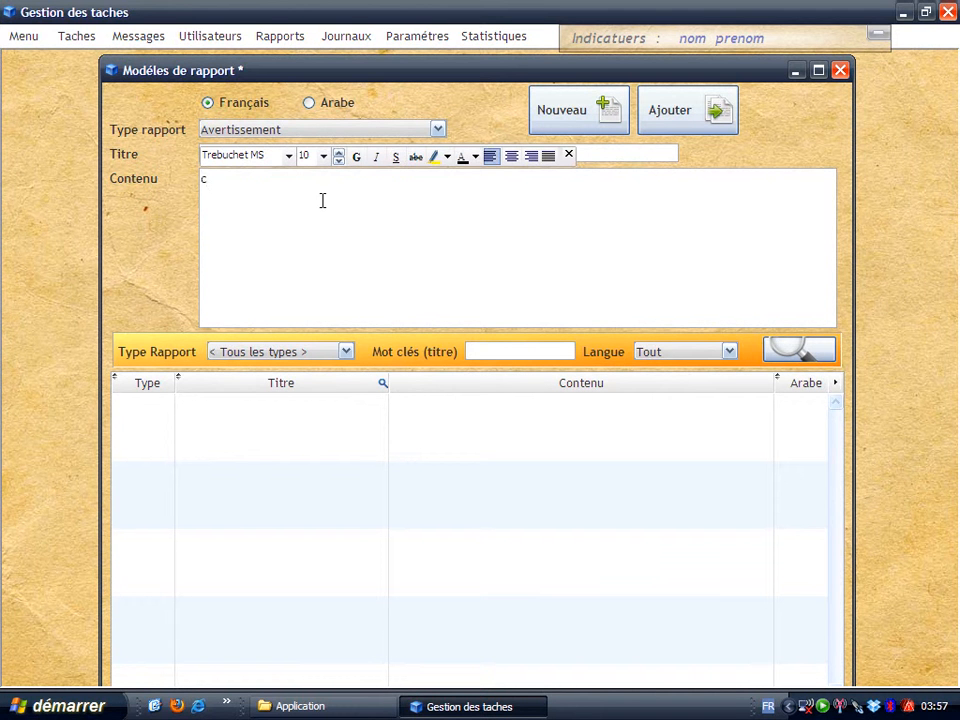
type("contenu")
type("dsd sdsd")
key("Return")
type("sdsdsdd")
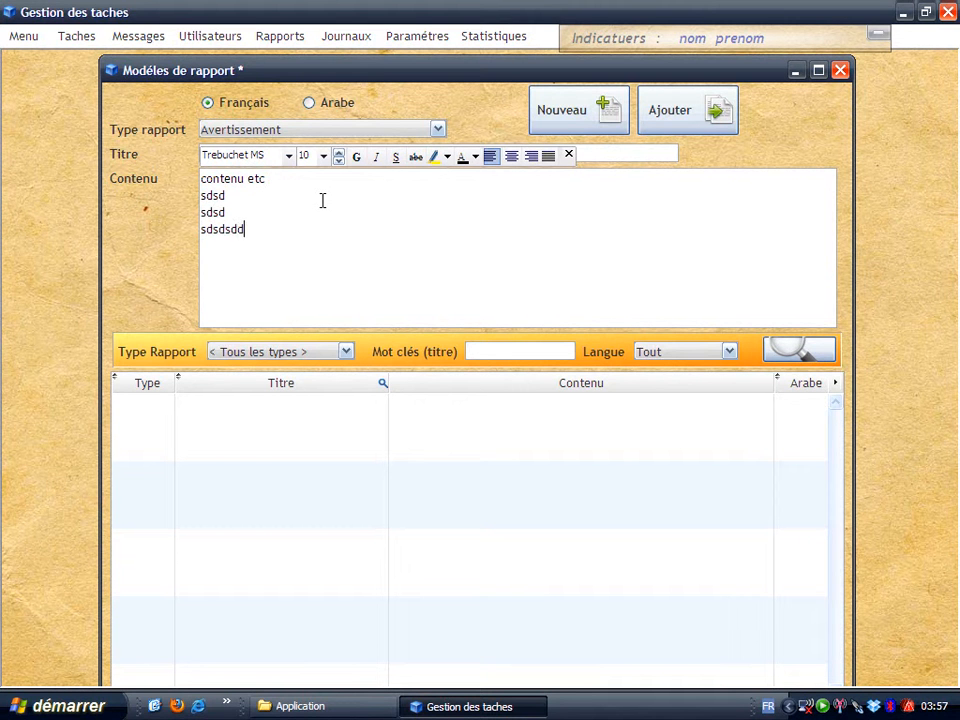
type("sdsd")
Make the second line "sdsd" and the last line "sdsdsddsdsd" of the content bold.
double_click(214, 196)
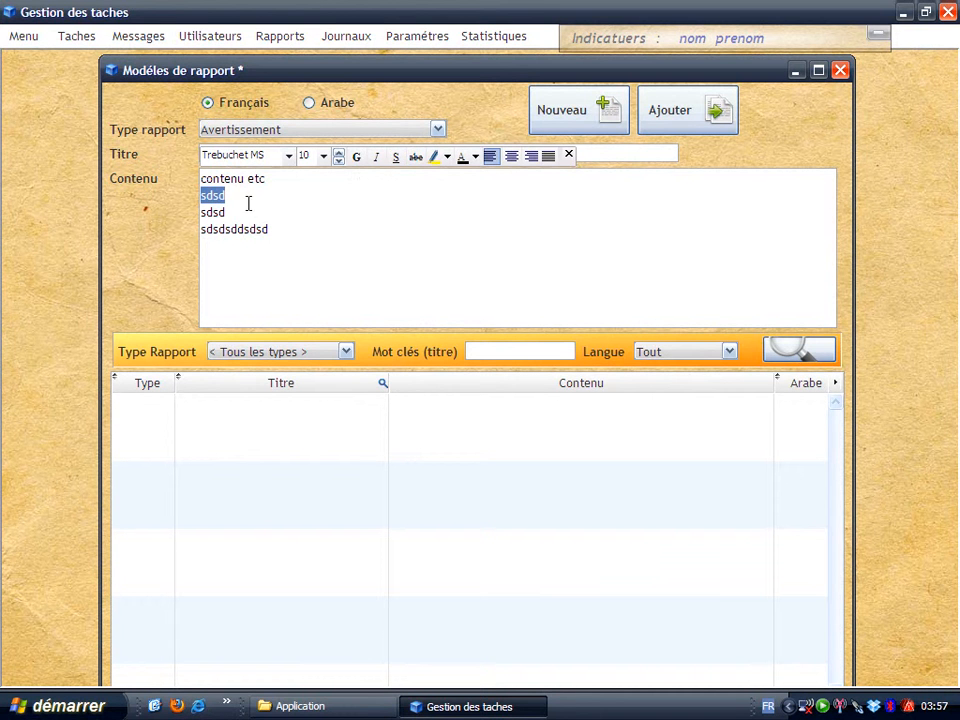
left_click(357, 158)
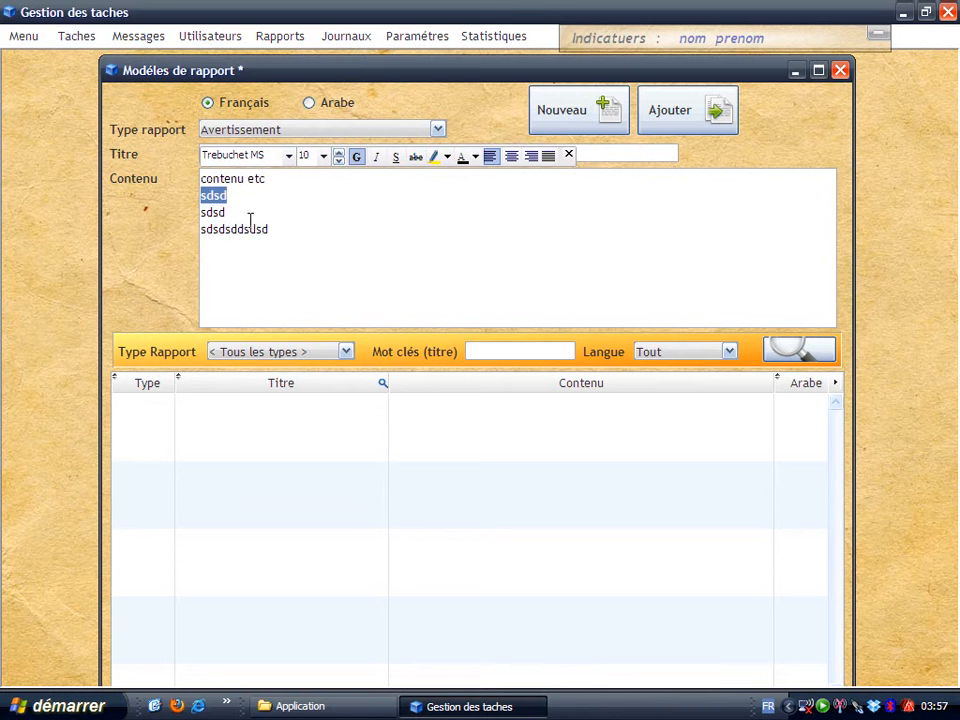
double_click(250, 220)
left_click(357, 158)
Enlarge the last content line "sdsdsddsdsd" to size 16 and colour it green.
left_click(338, 152)
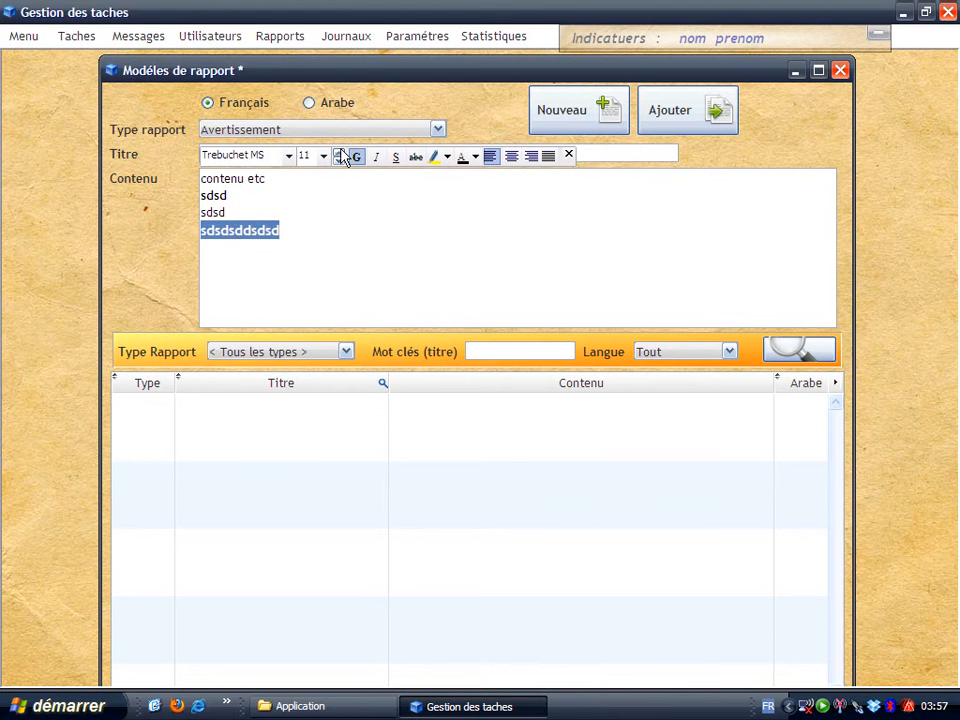
left_click(338, 152)
left_click(338, 152)
left_click(338, 152)
left_click(268, 212)
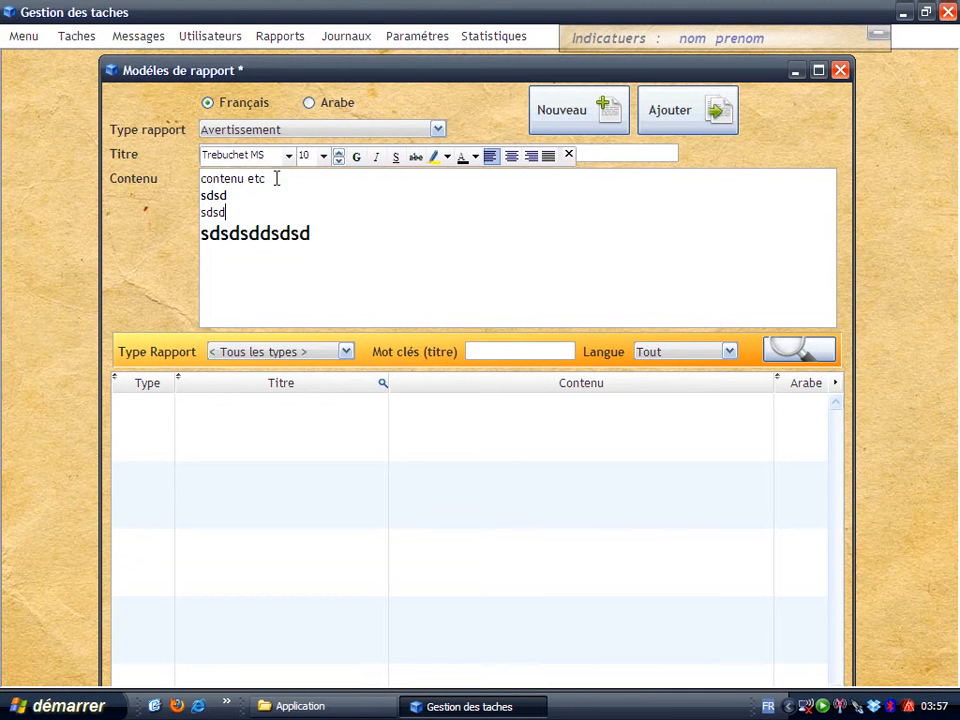
double_click(325, 238)
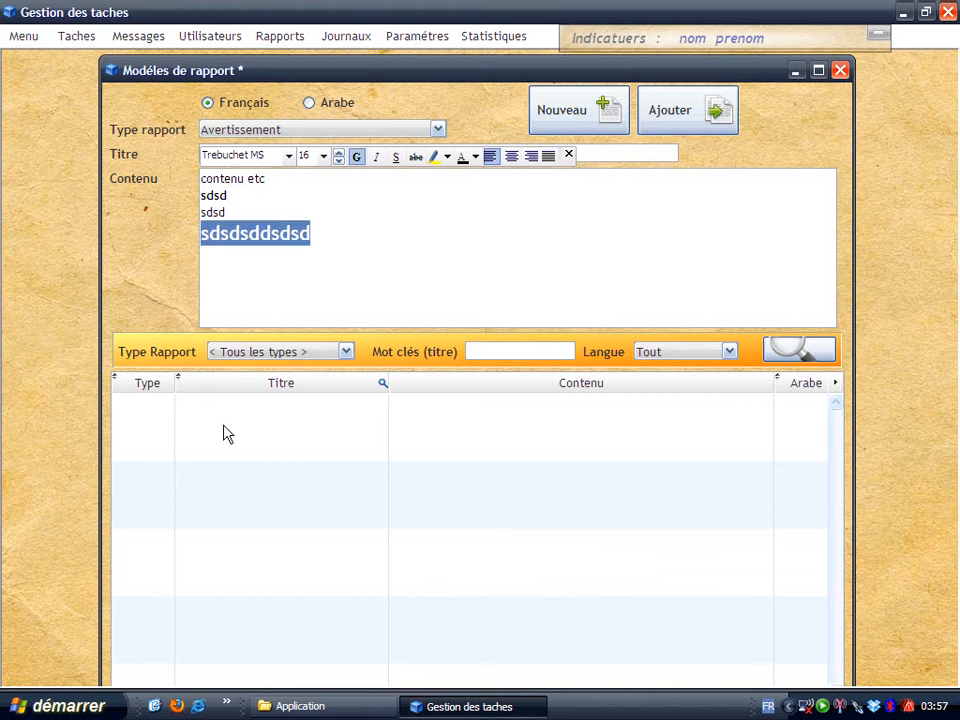
left_click(476, 159)
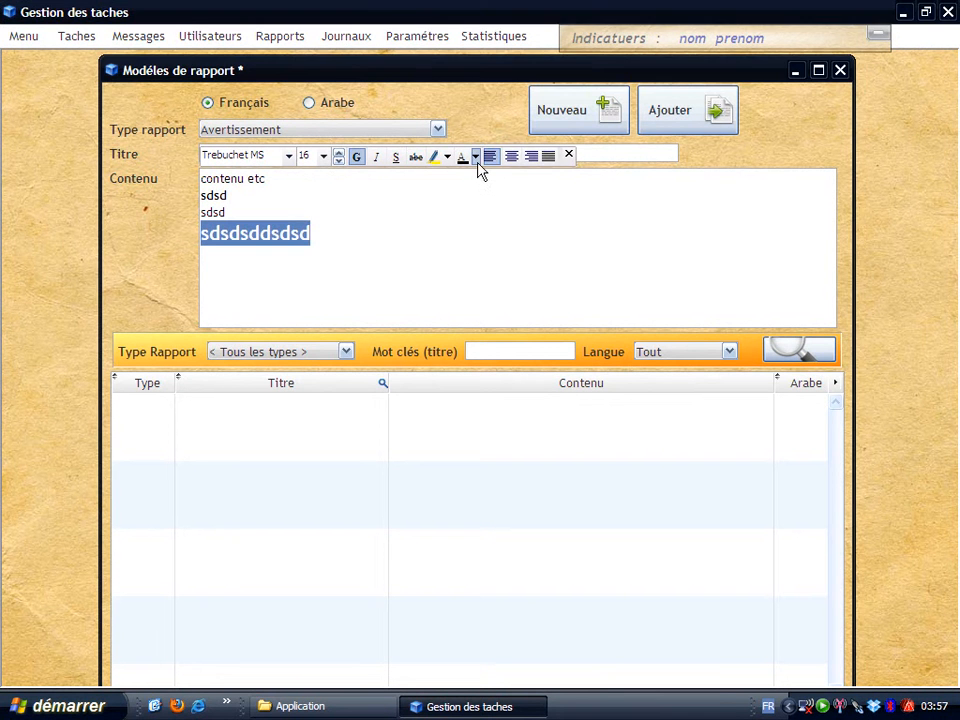
left_click(519, 245)
left_click(381, 212)
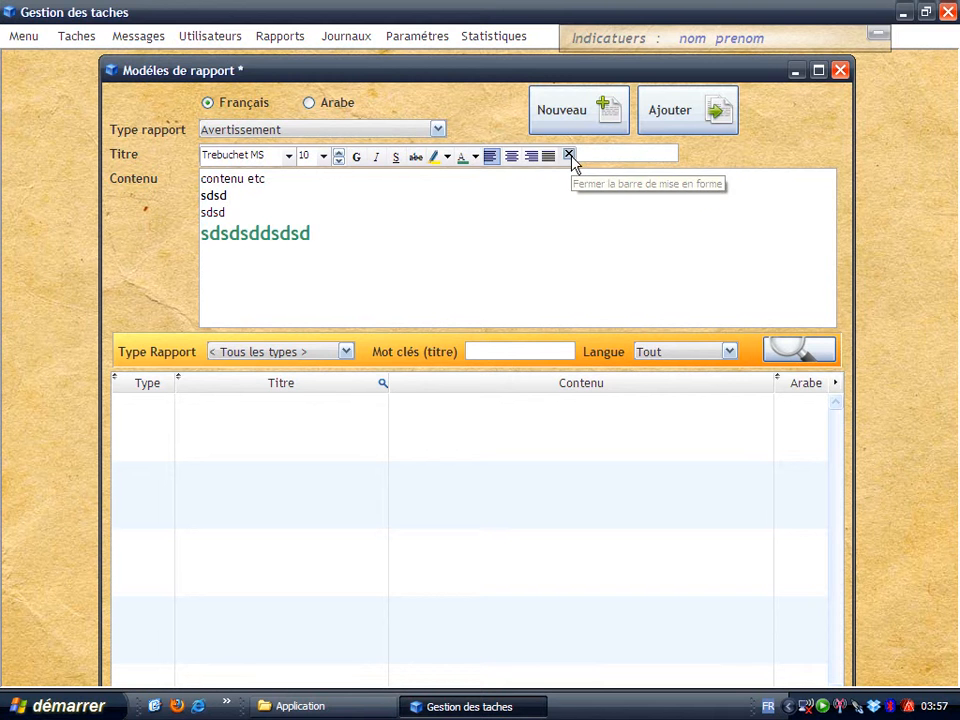
Hide the text formatting bar that covers the title, and return to editing the content.
left_click(570, 155)
left_click_drag(276, 284, 171, 152)
left_click(377, 186)
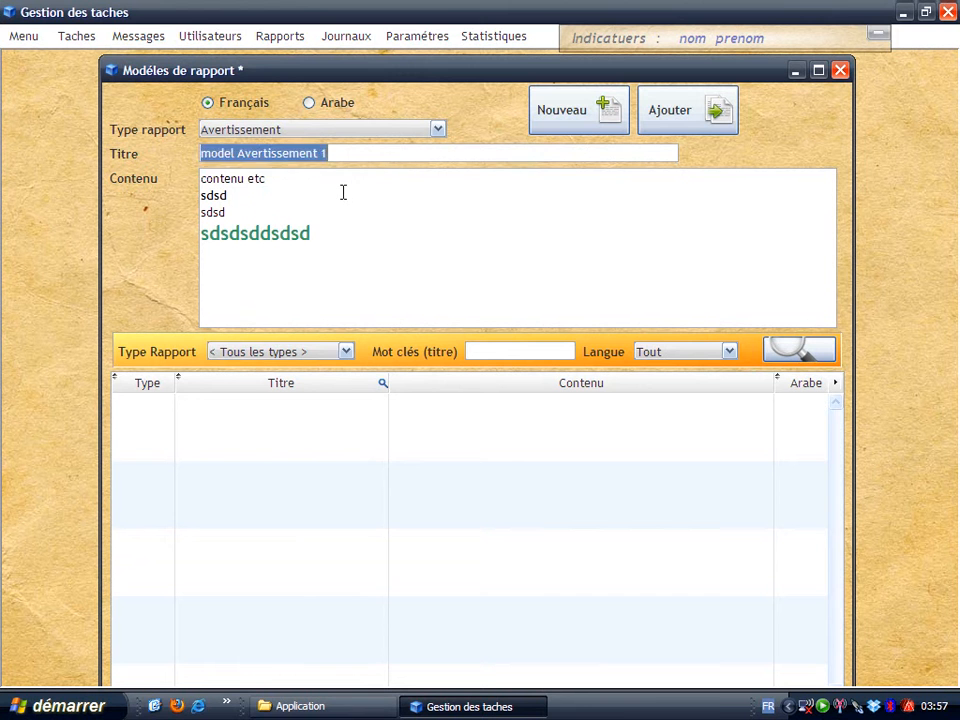
left_click(343, 191)
left_click(627, 155)
left_click(351, 225)
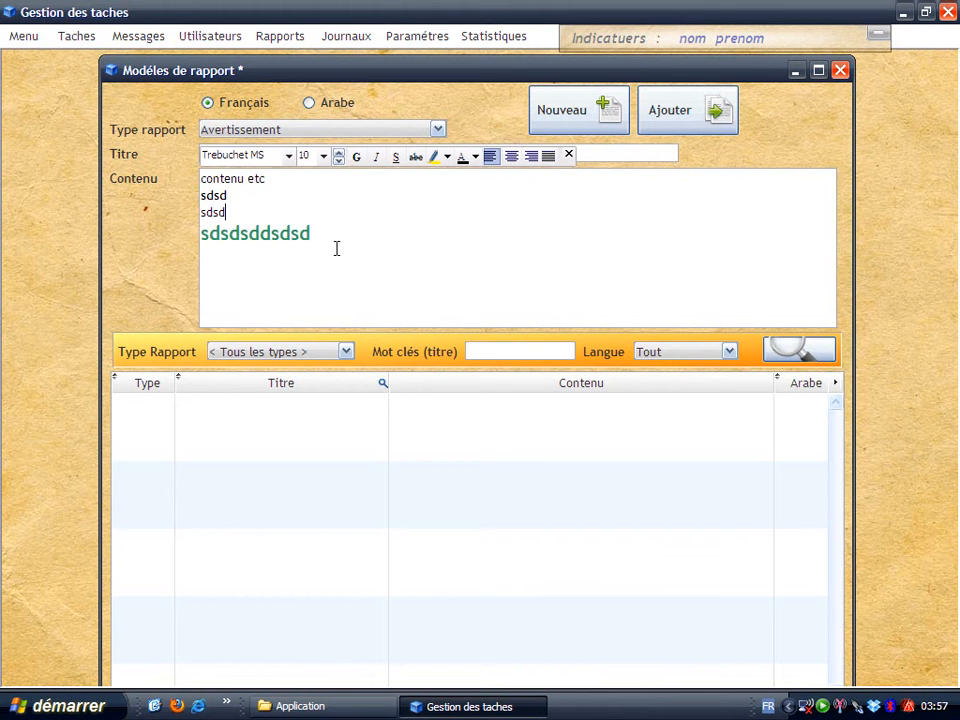
Try right and centre alignment on all the content text, and restore left alignment.
left_click_drag(336, 249, 100, 140)
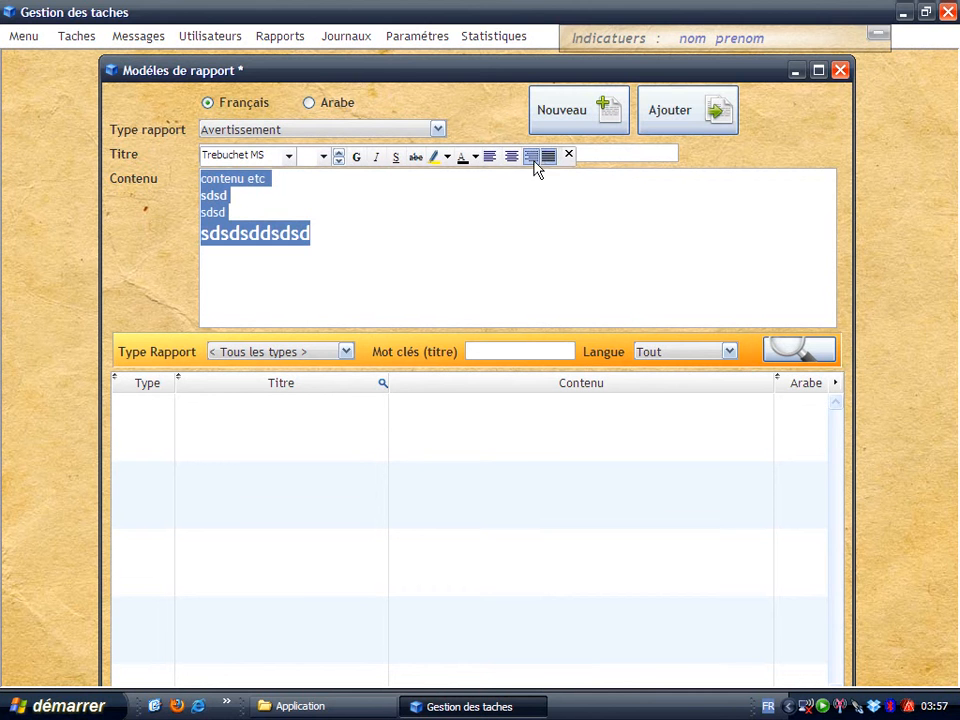
left_click(536, 160)
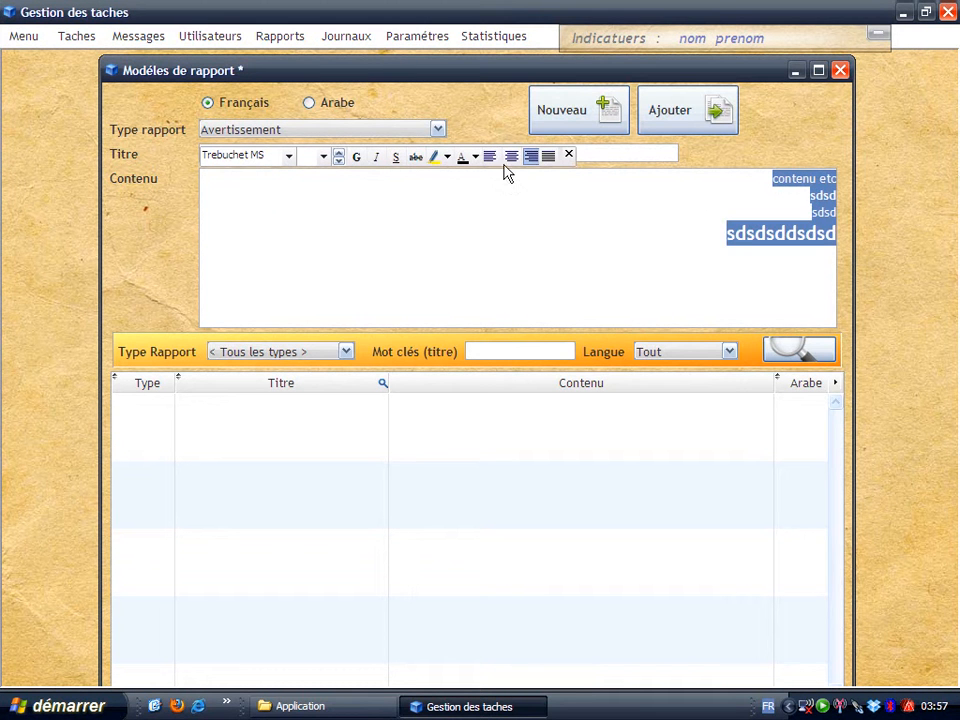
left_click(491, 159)
left_click(509, 159)
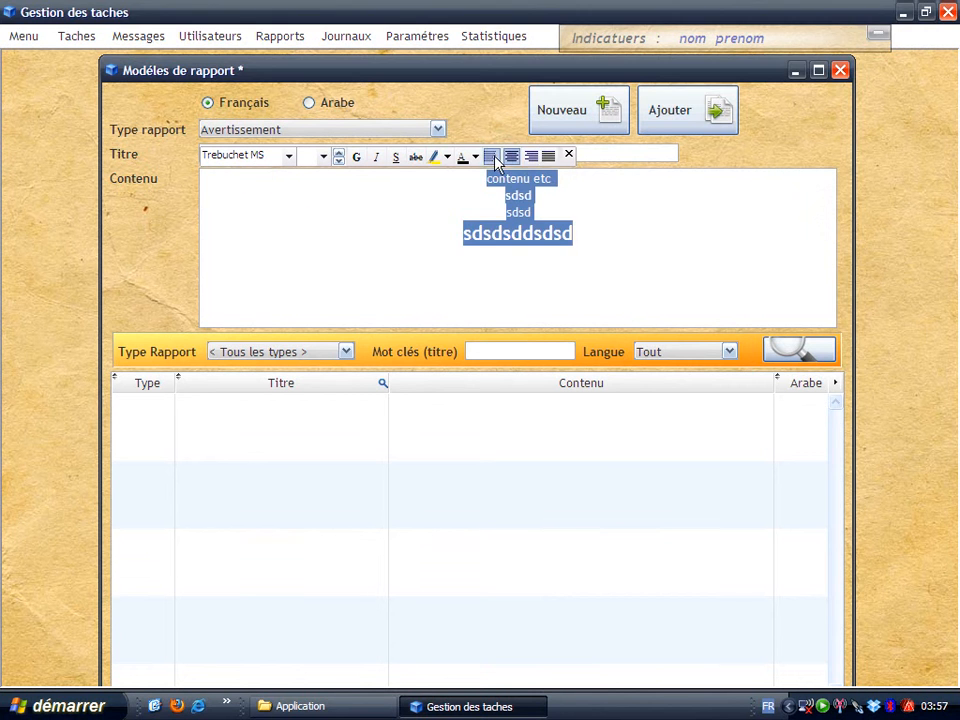
left_click(491, 158)
Add the Avertissement model to the list, widen the Type column and narrow the Contenu column.
left_click(556, 156)
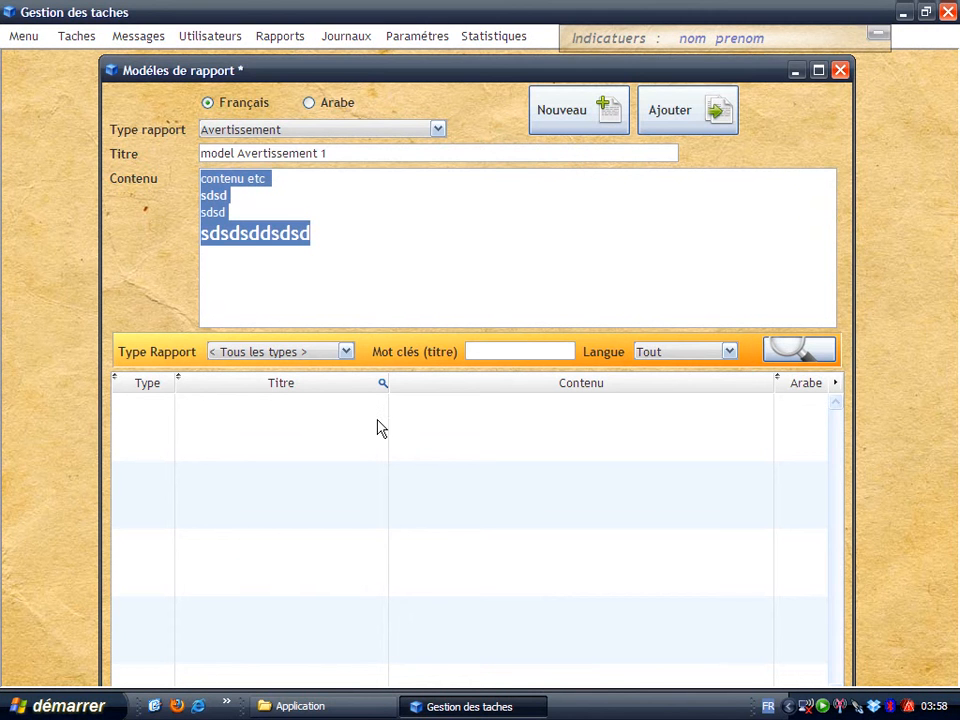
left_click(677, 128)
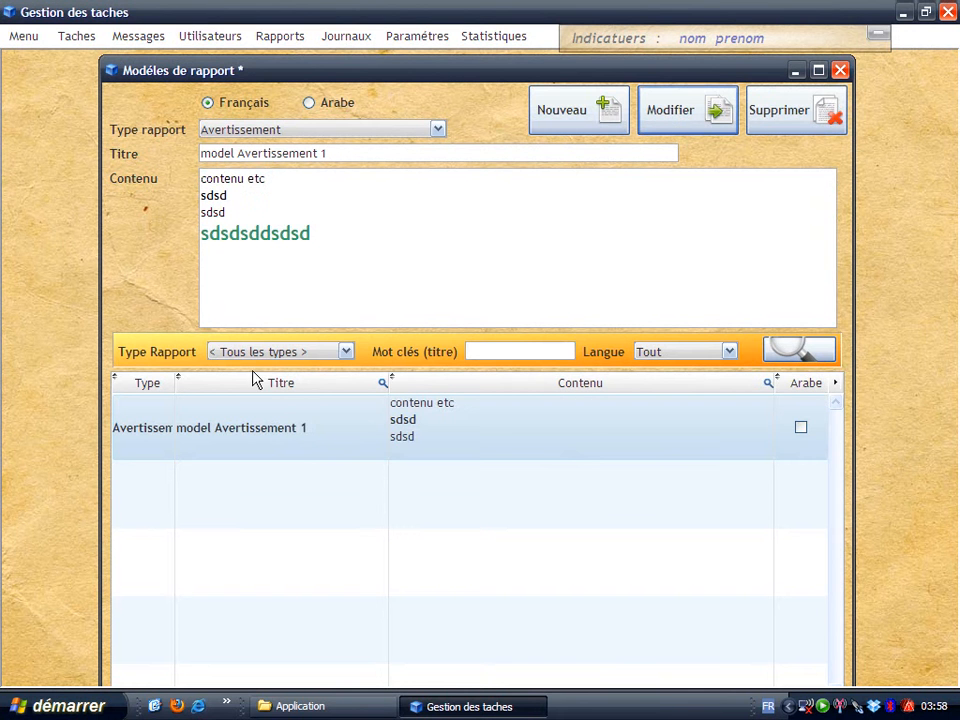
left_click_drag(175, 398, 209, 397)
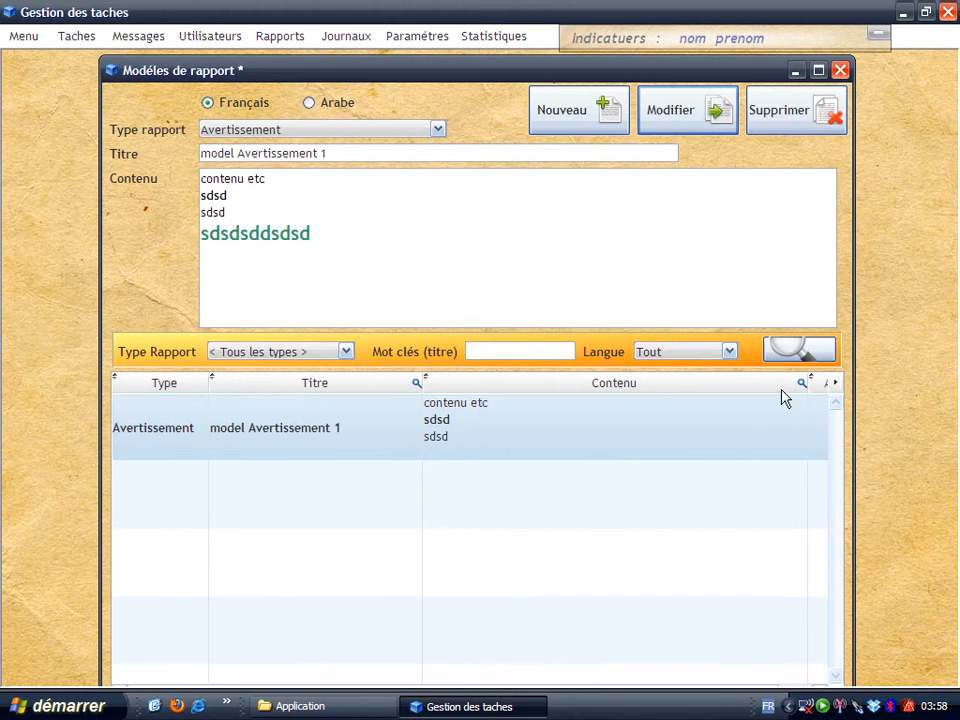
left_click_drag(806, 390, 759, 392)
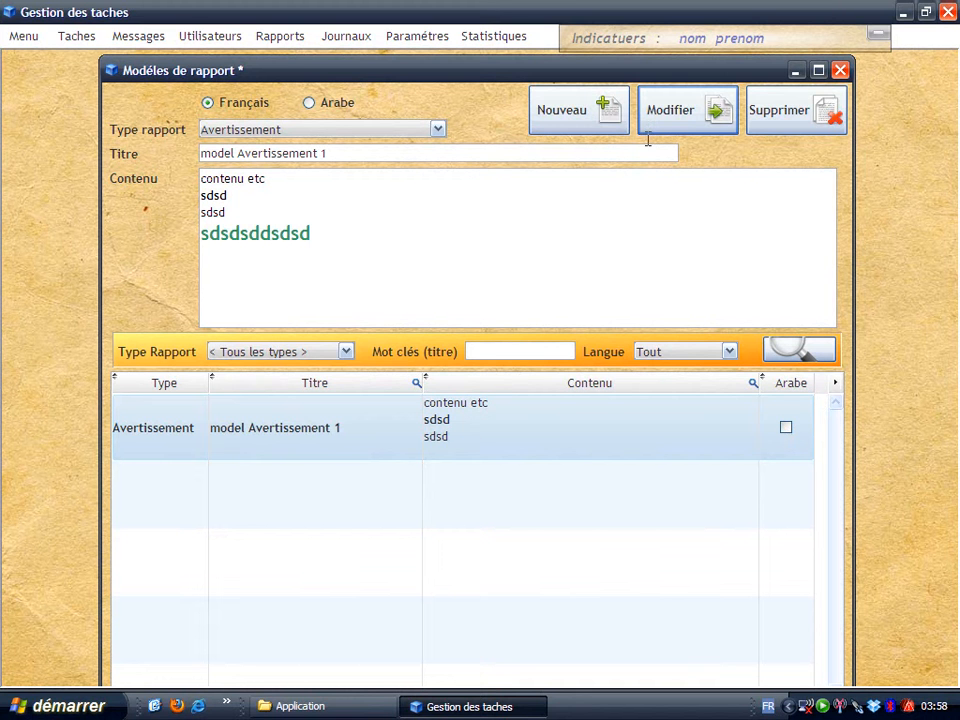
Start a new Arabic report model of type Autres and give it an Arabic sample title.
left_click(572, 120)
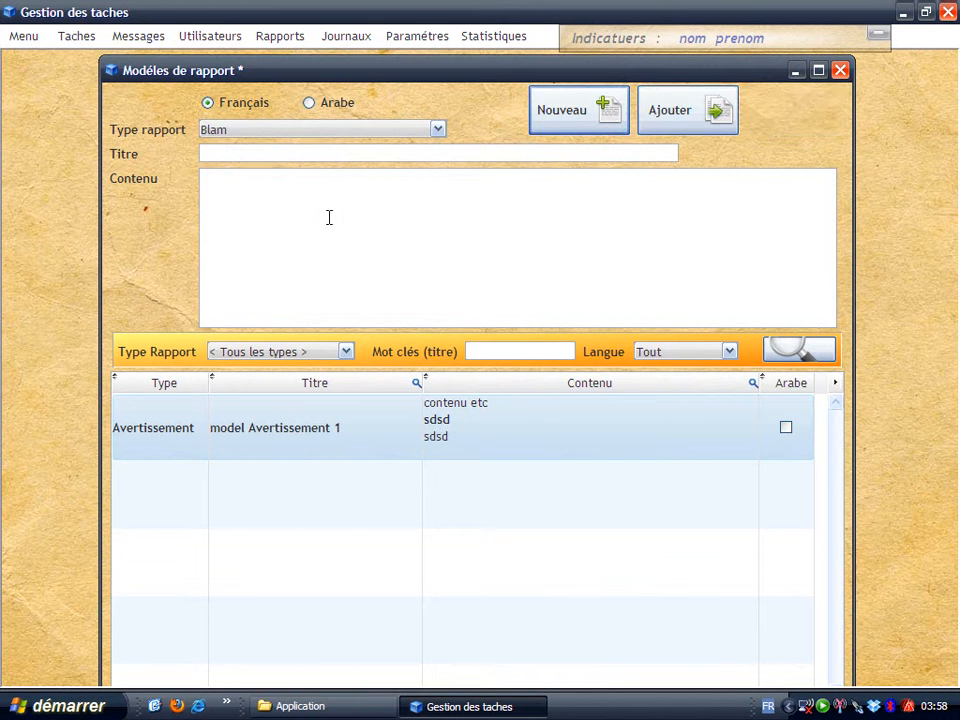
left_click(328, 104)
left_click(287, 130)
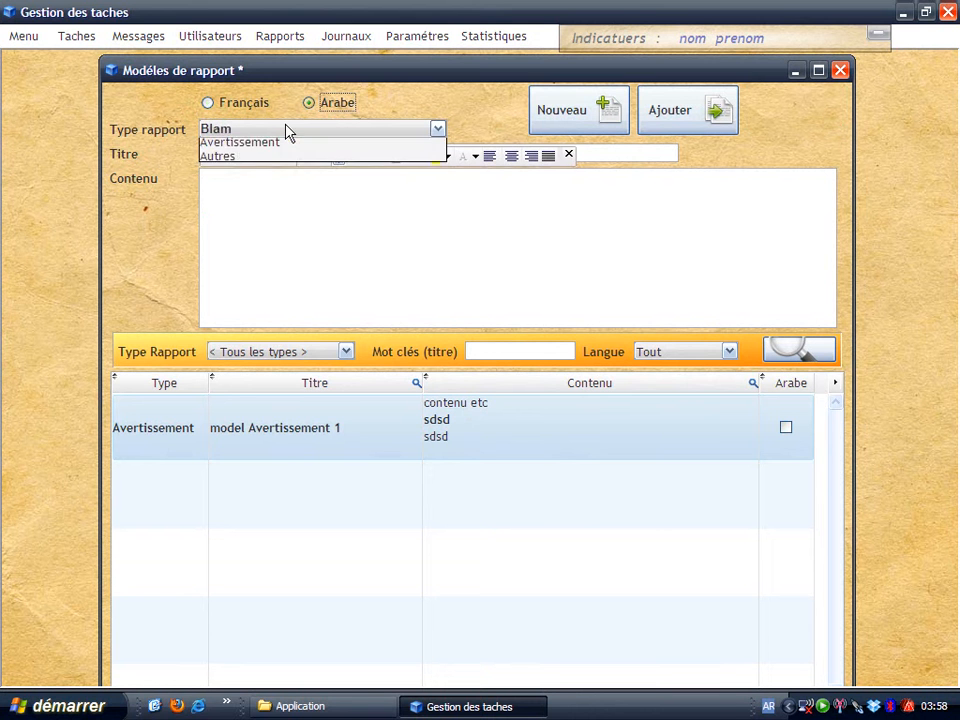
left_click(233, 176)
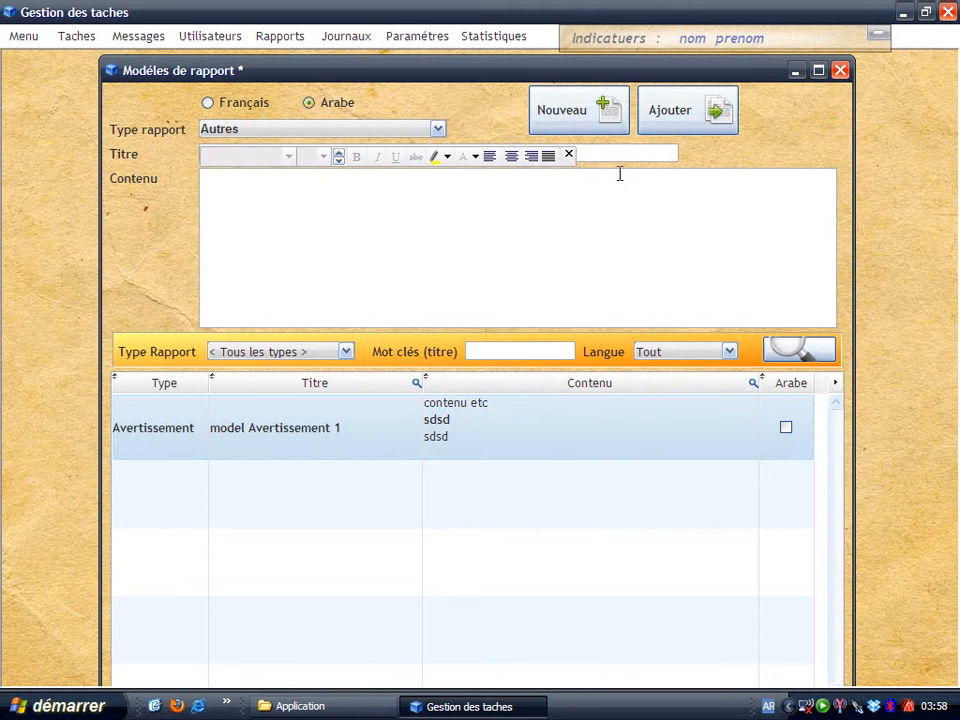
left_click(572, 153)
left_click(565, 157)
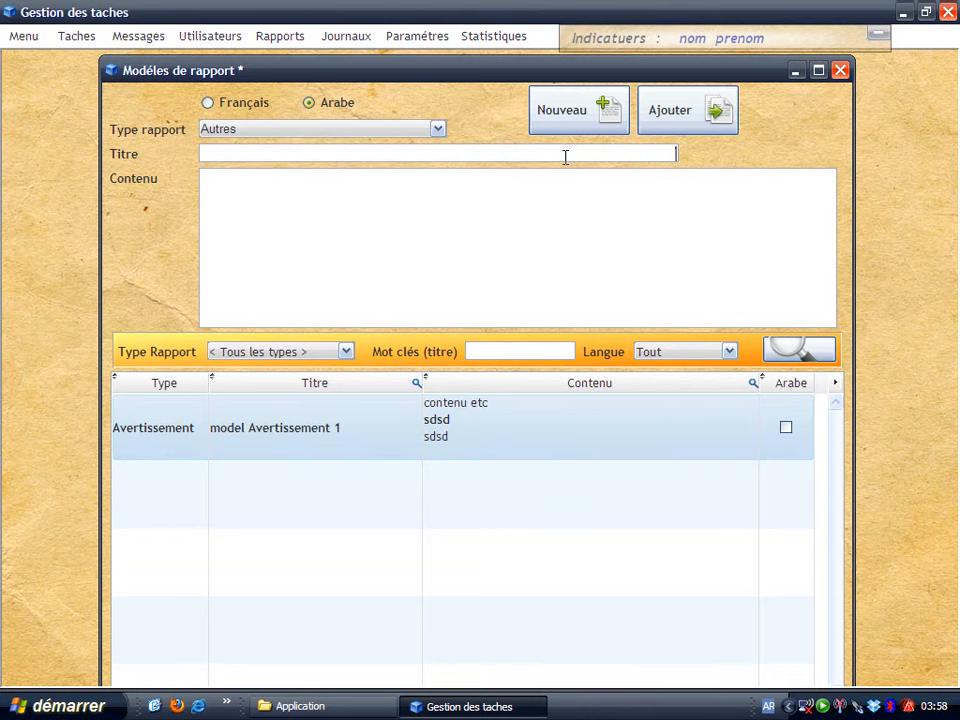
type("تاتاتاتسسسستتسيب")
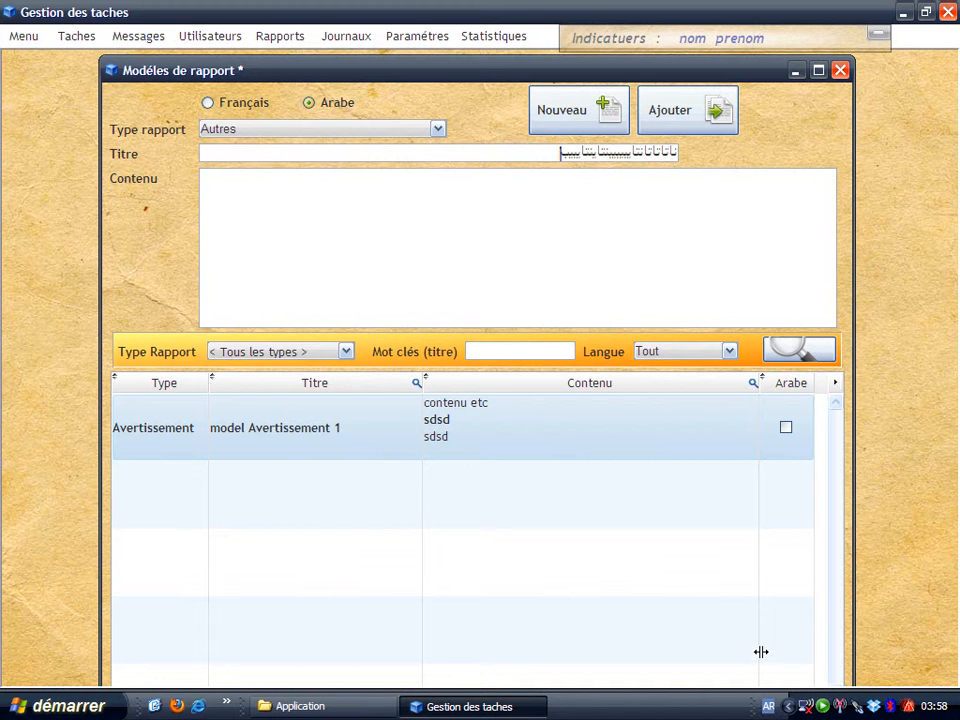
Enter a line of Arabic sample text as the content and align it right.
left_click(705, 248)
type("سيسيسيسيسيسي")
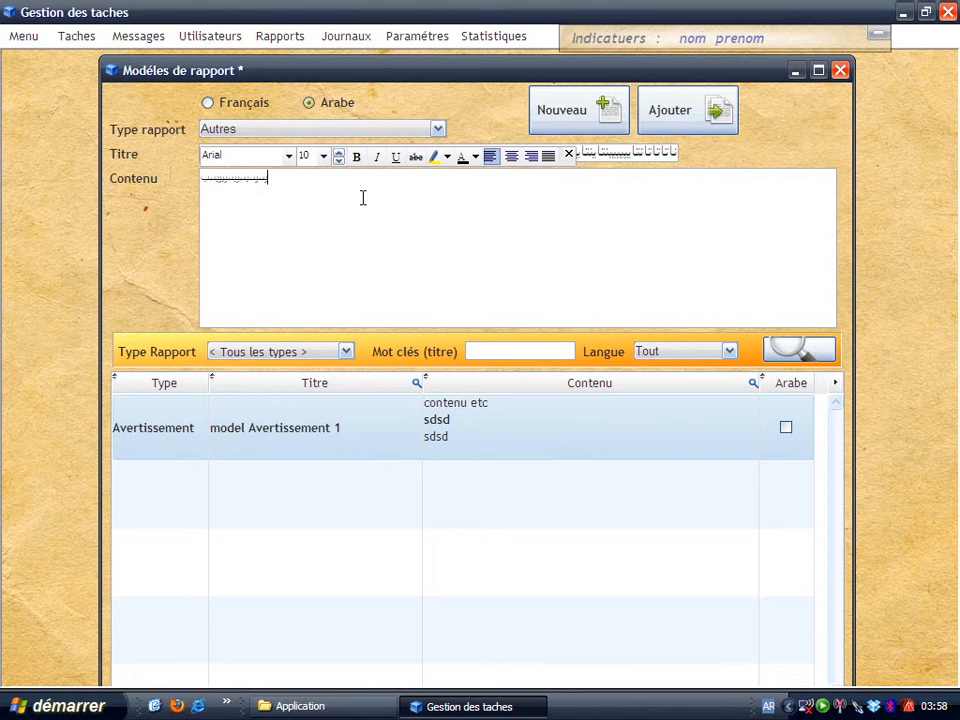
key("ctrl+a")
left_click(531, 156)
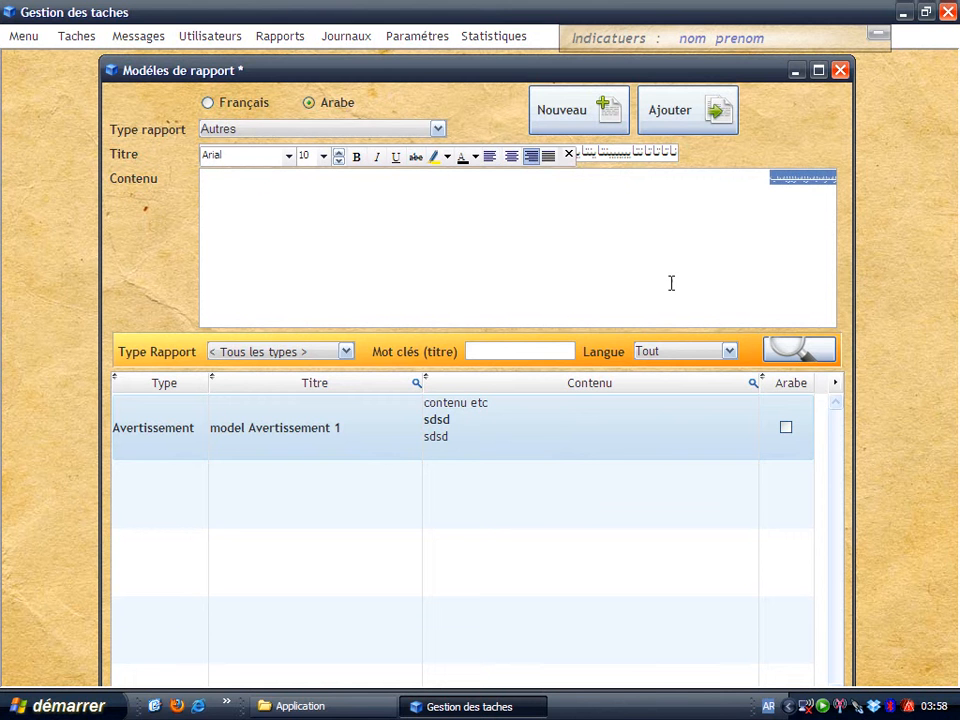
Insert more Arabic letters into the right-aligned content and add the model to the list.
left_click(733, 200)
type("سيسي")
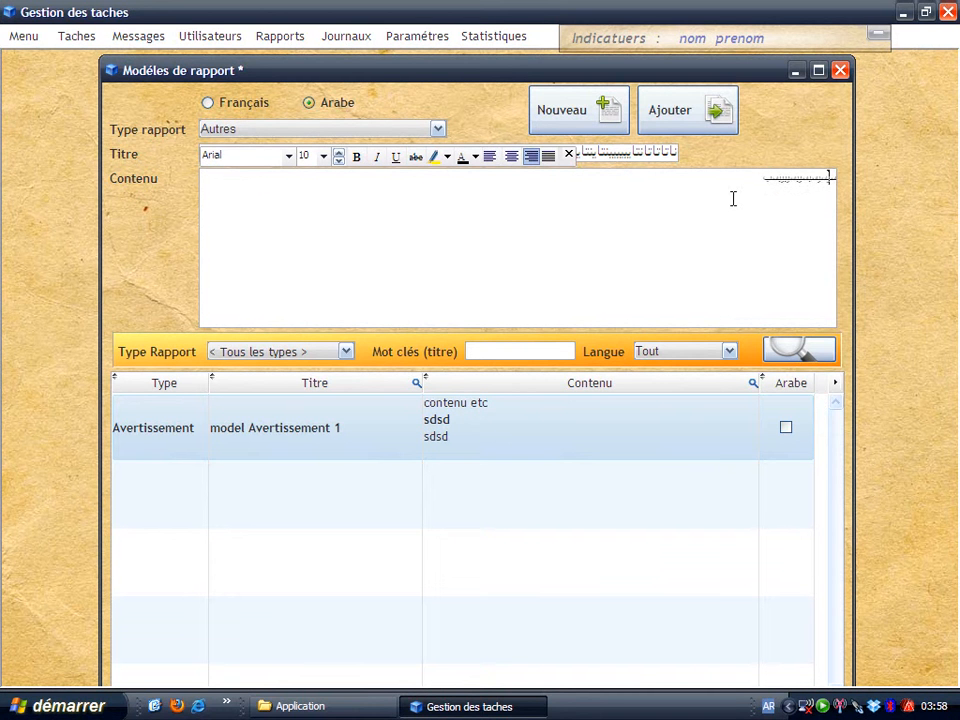
type("منكمنكمنكمن")
left_click(686, 122)
left_click(570, 514)
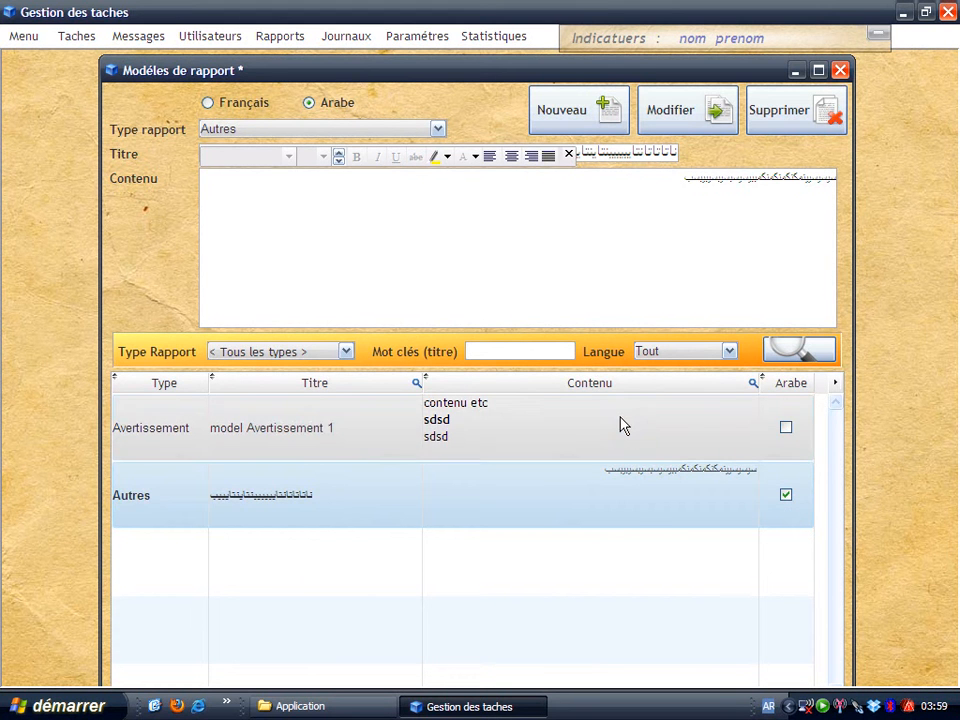
Load the Avertissement model and the Arabic Autres model in turn, hiding the formatting bar to examine their titles and contents.
left_click(623, 428)
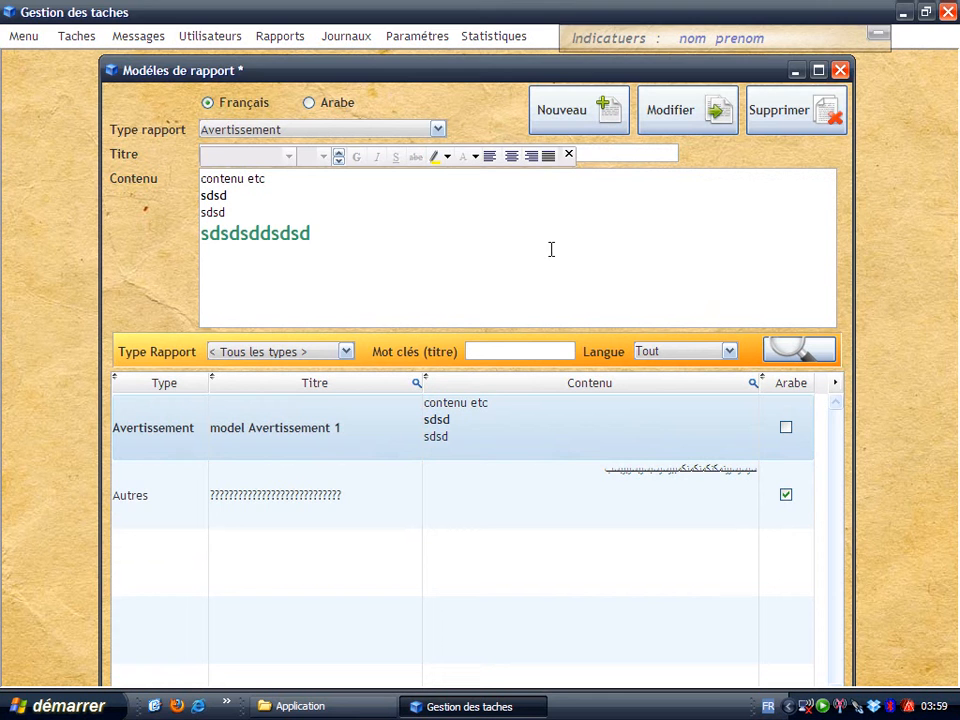
left_click(568, 156)
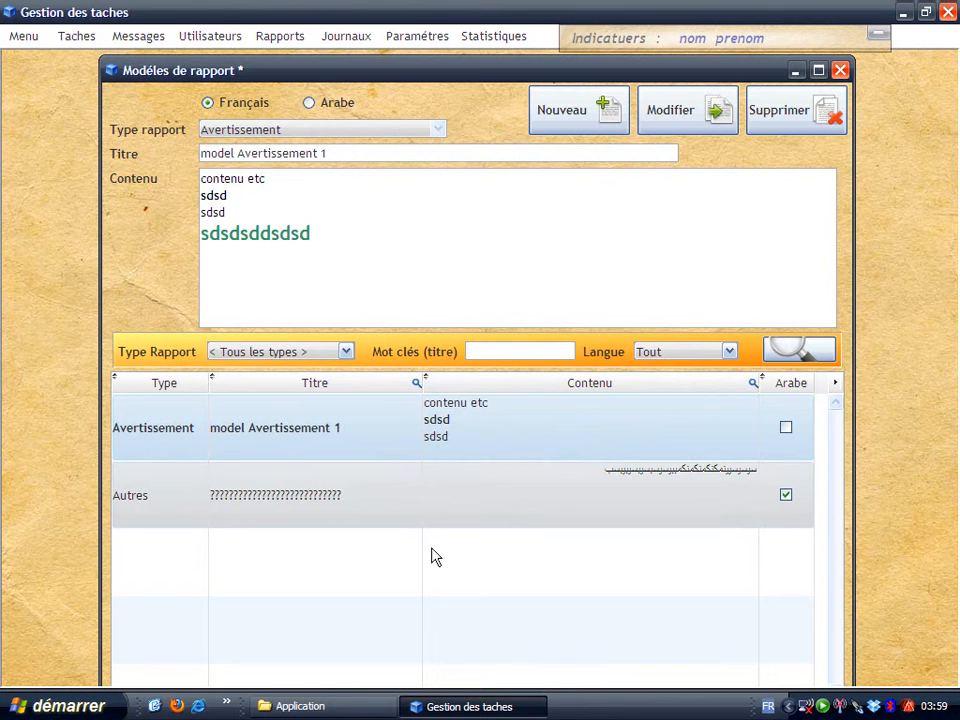
left_click(542, 521)
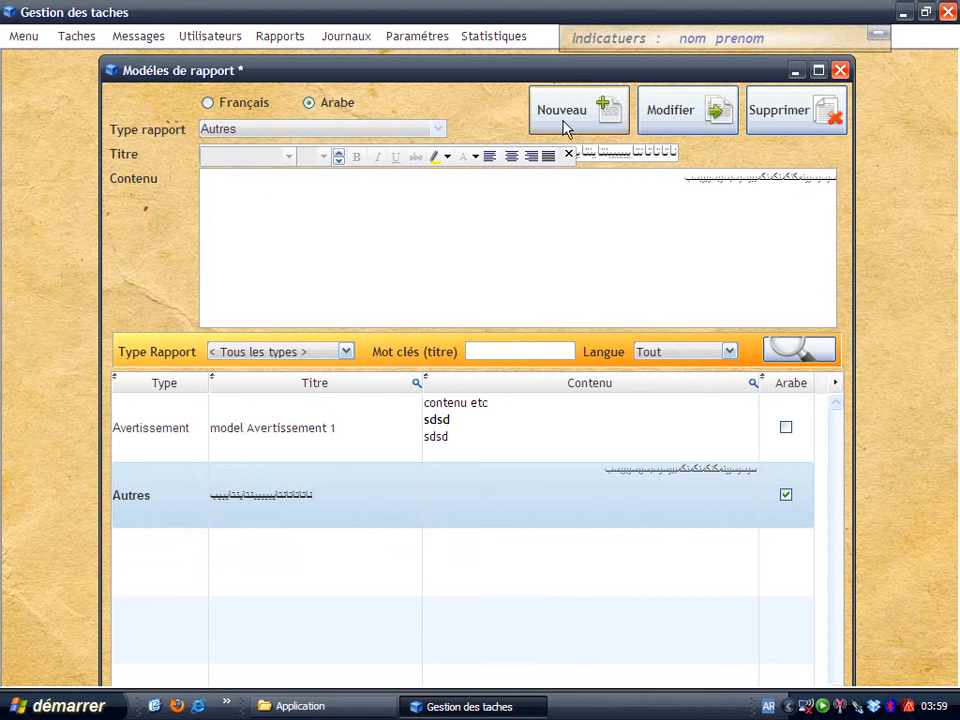
left_click(568, 154)
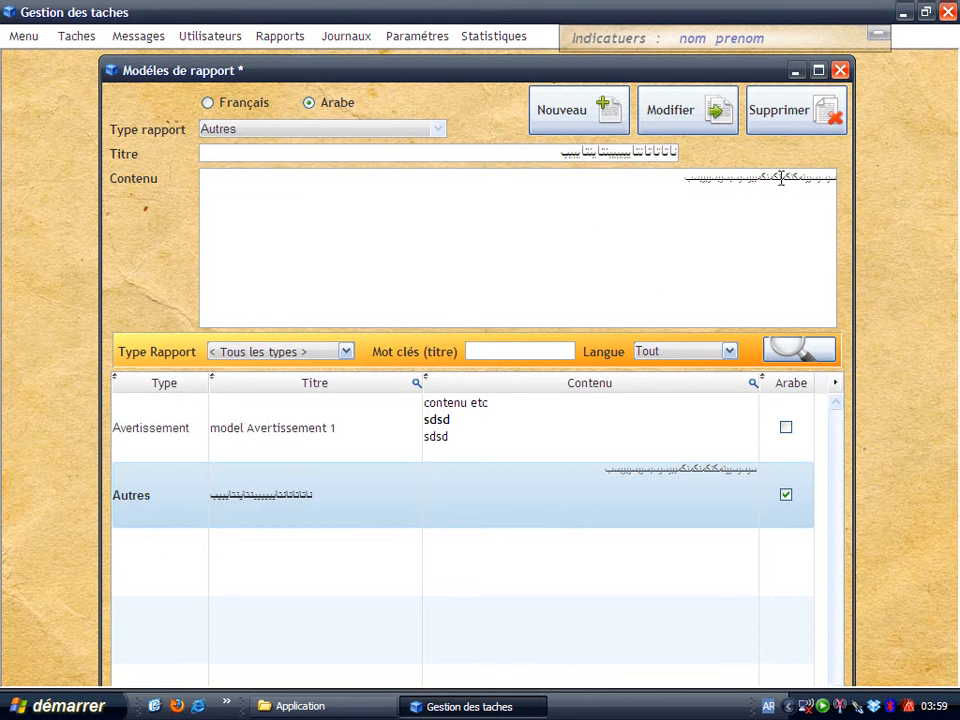
left_click(630, 440)
left_click(378, 234)
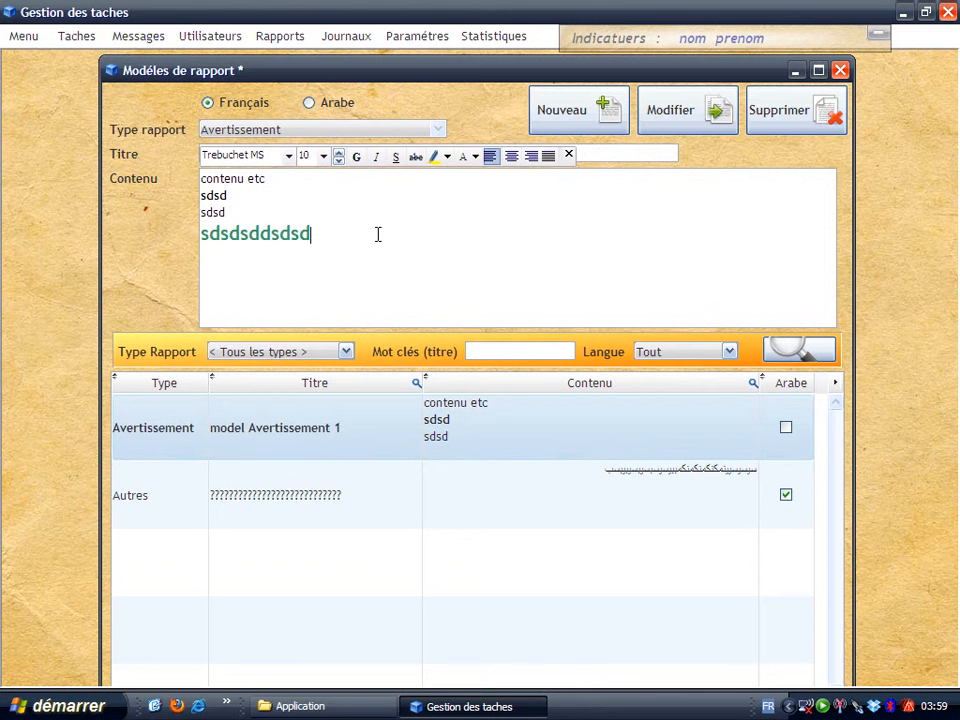
type("1223232323")
double_click(378, 234)
left_click(511, 156)
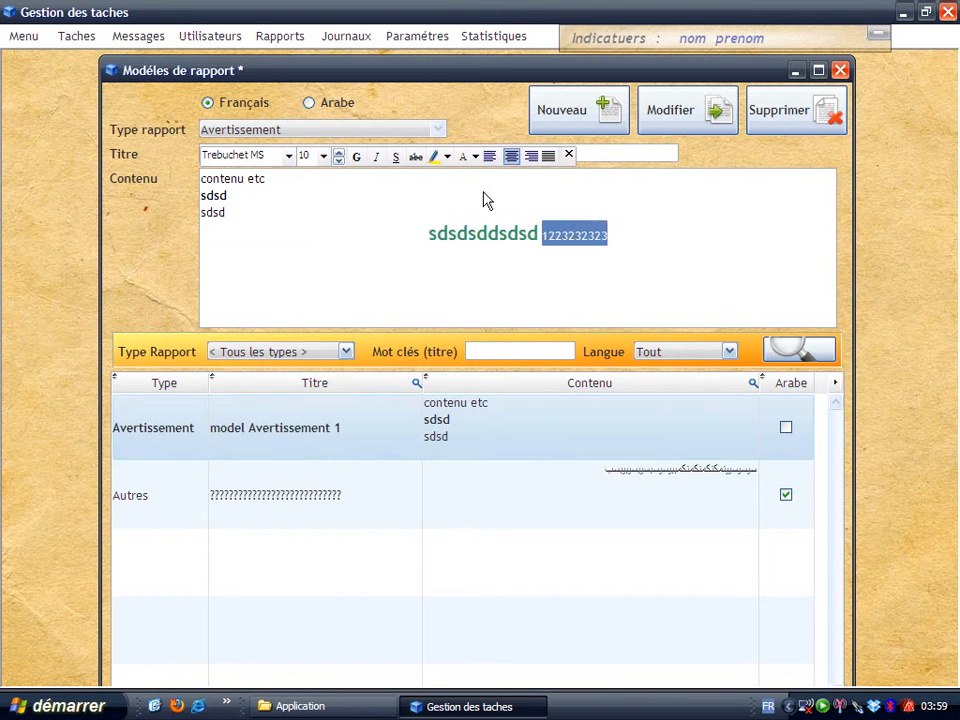
left_click(705, 116)
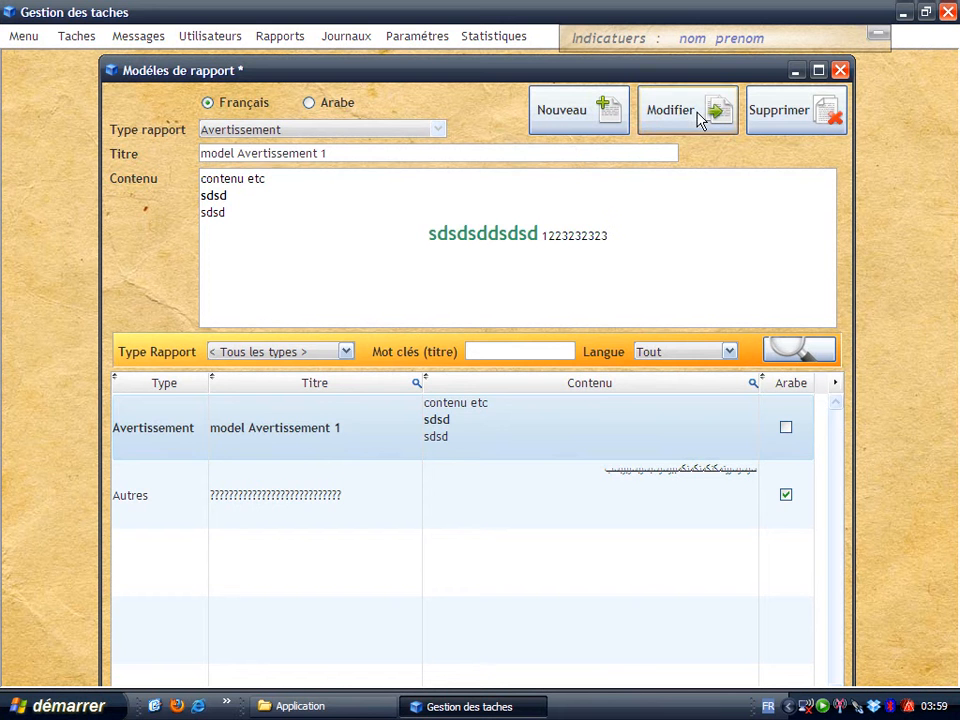
Check both saved models by selecting them in turn, and delete the Arabic Autres model.
left_click(539, 444)
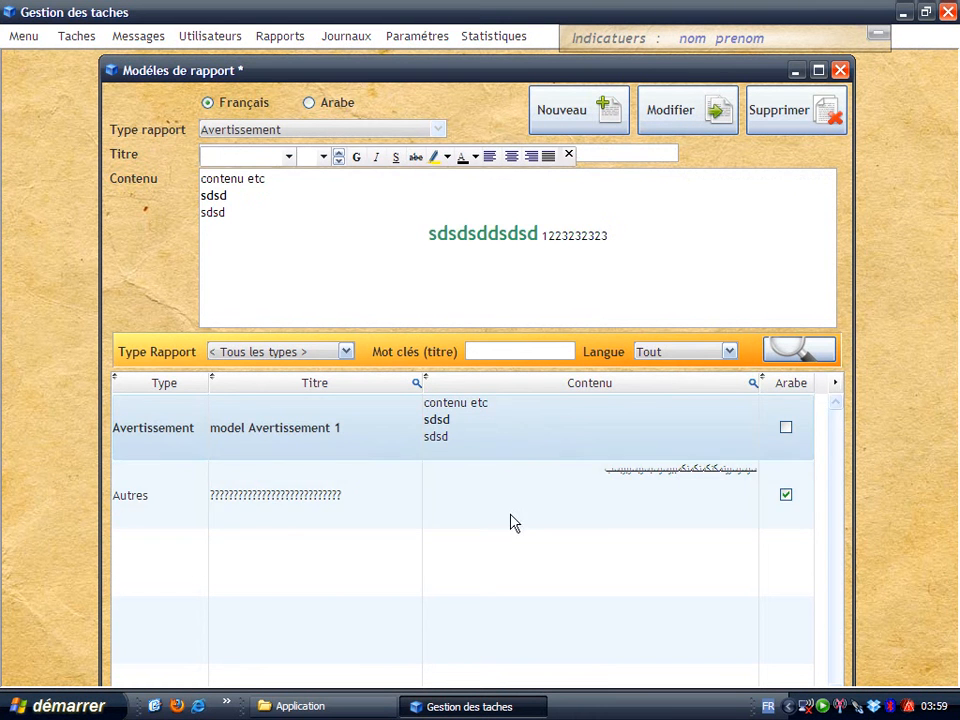
left_click(510, 525)
left_click(533, 444)
left_click(510, 523)
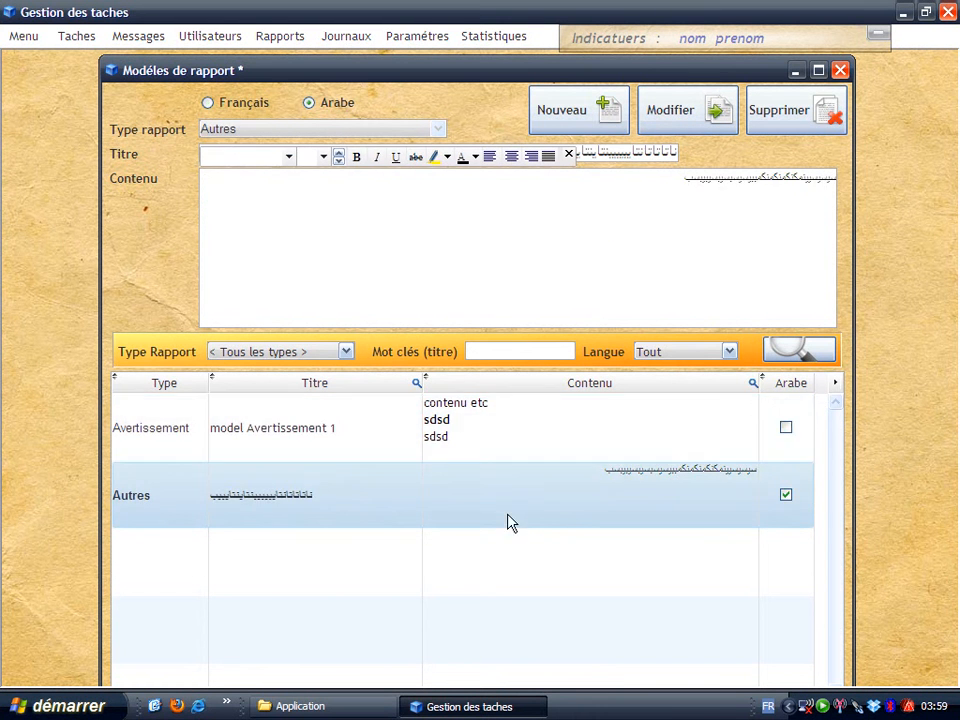
left_click(792, 118)
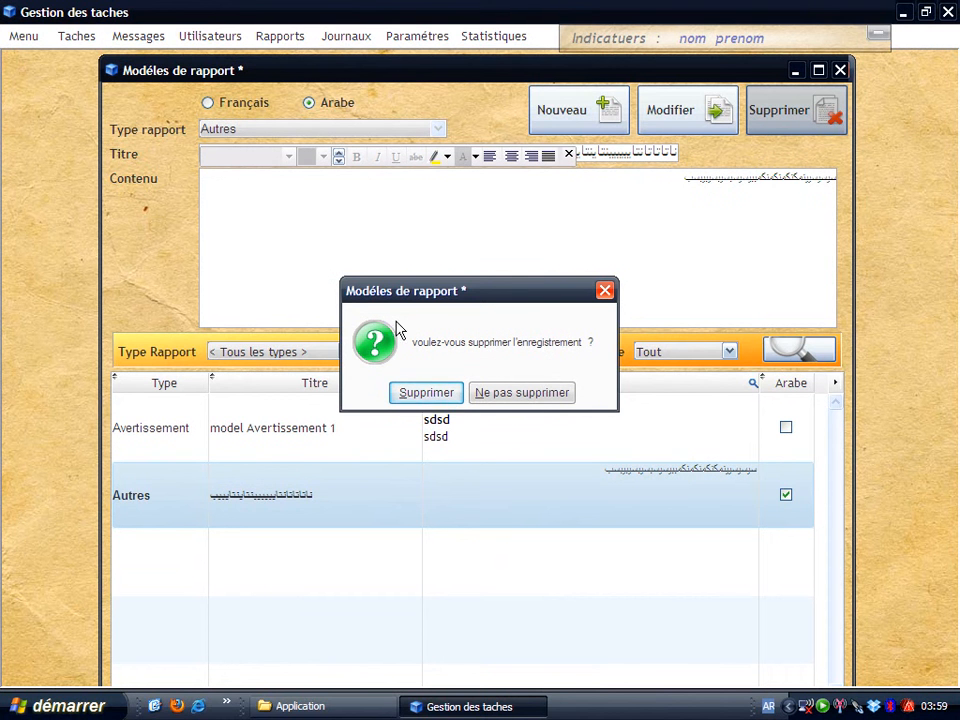
left_click(404, 398)
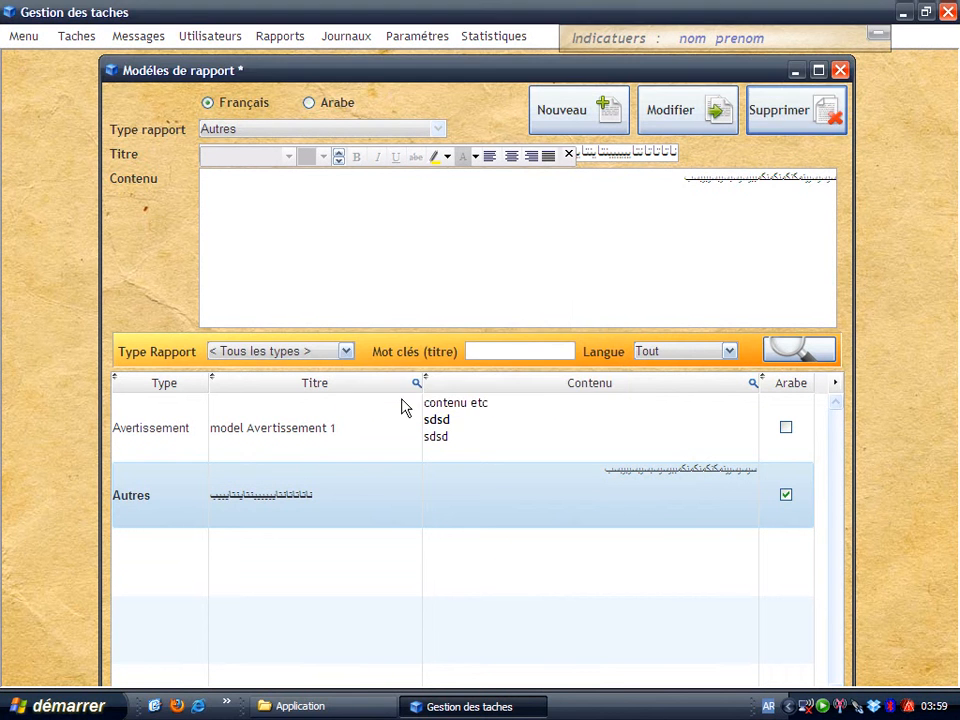
Close the report models window and open the list of reports.
left_click(839, 71)
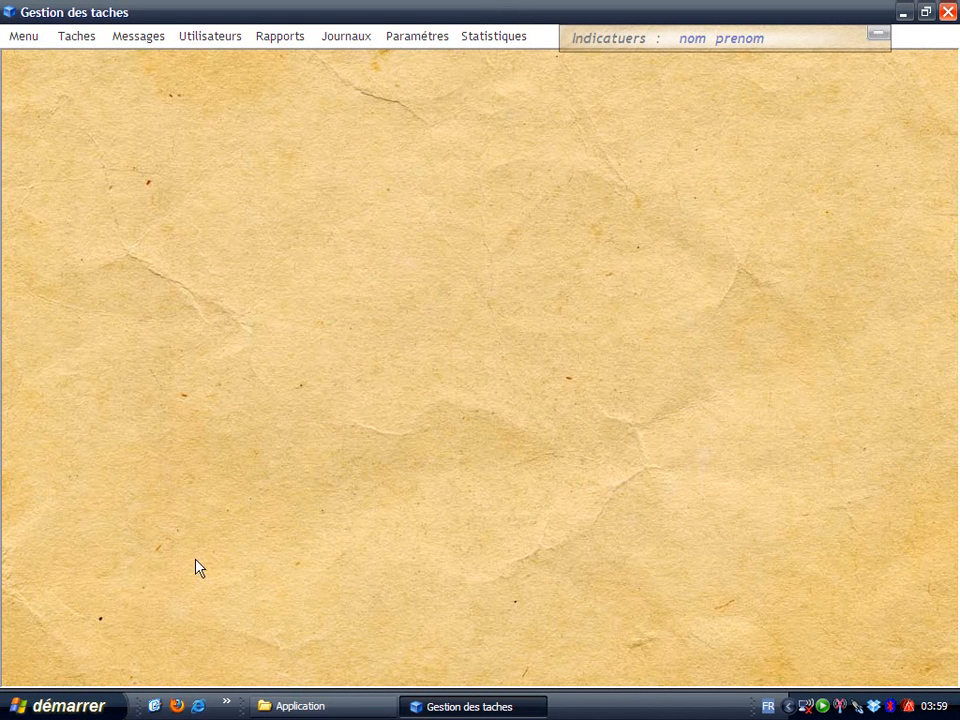
left_click(280, 36)
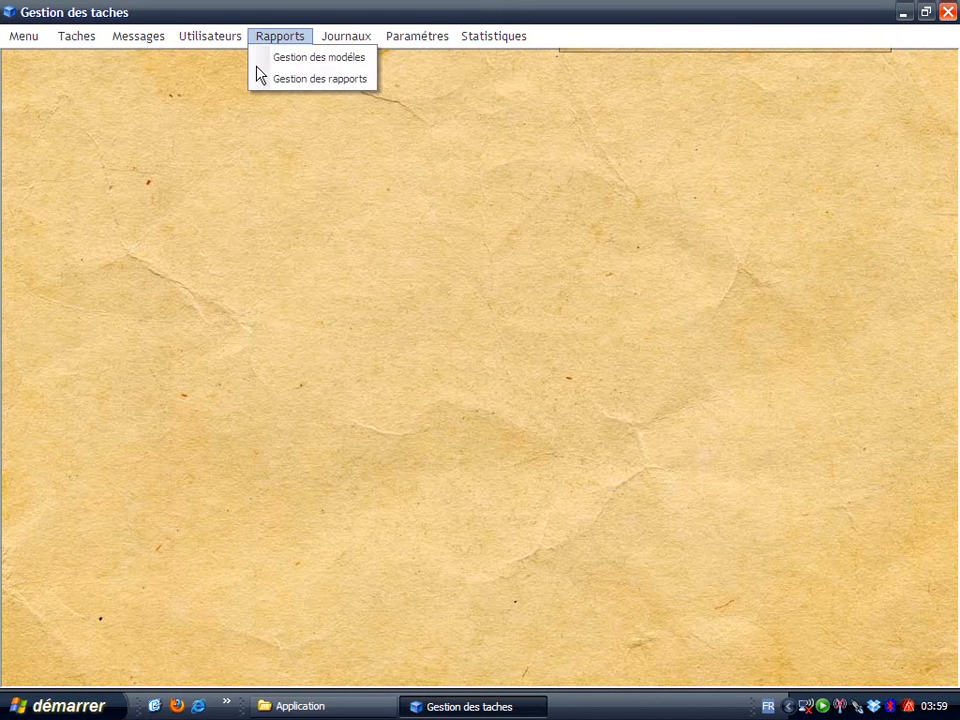
left_click(320, 79)
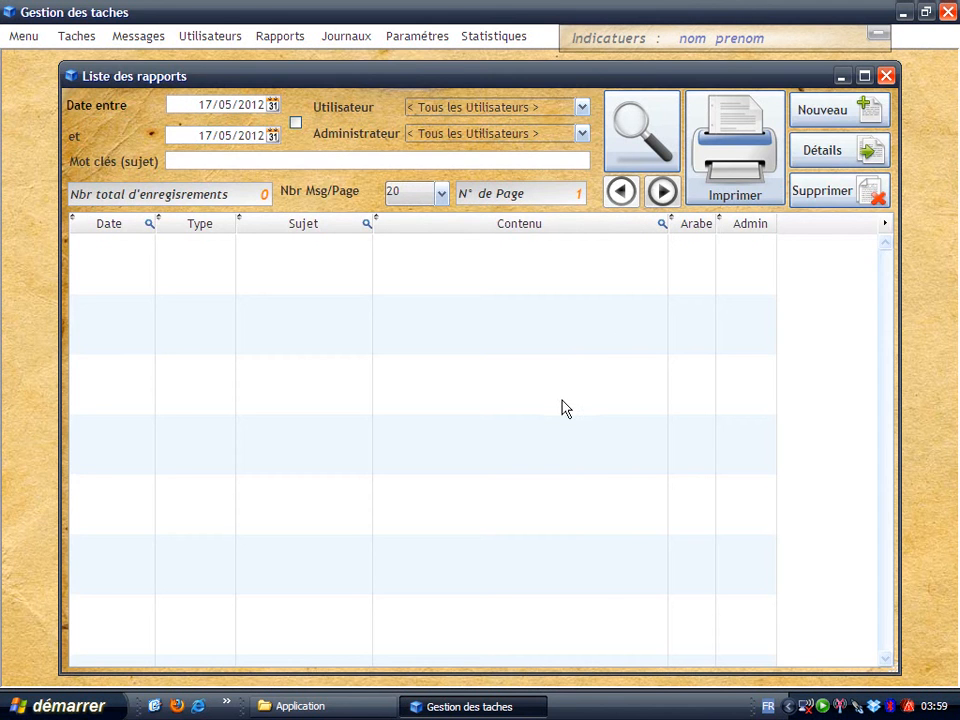
Maximize the reports list and widen its Admin and Arabe columns.
double_click(581, 78)
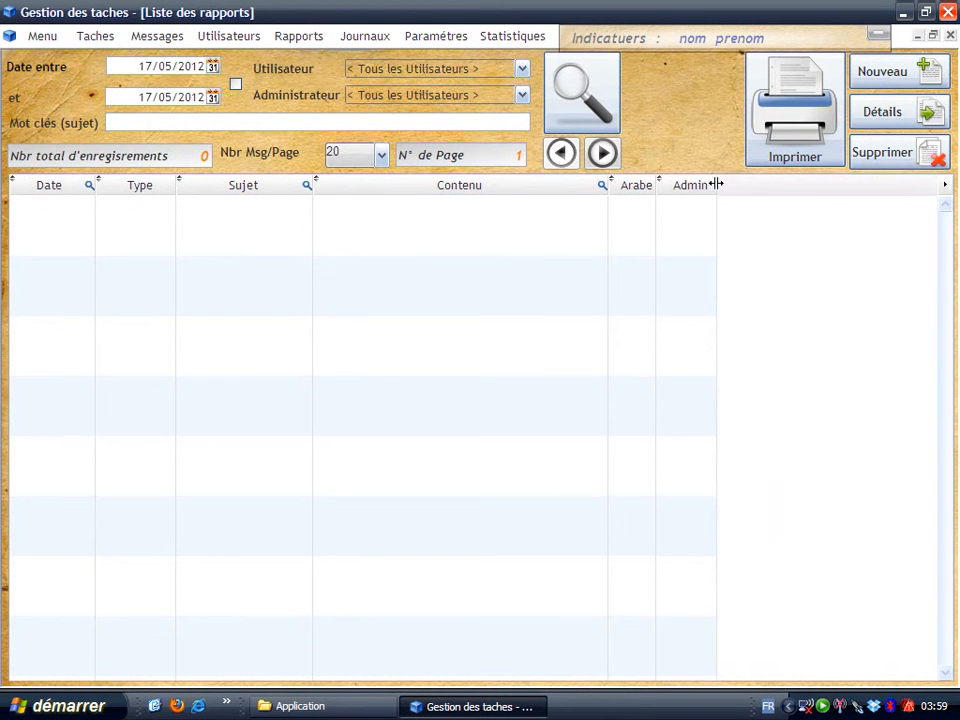
left_click_drag(714, 185, 747, 185)
left_click_drag(658, 186, 687, 186)
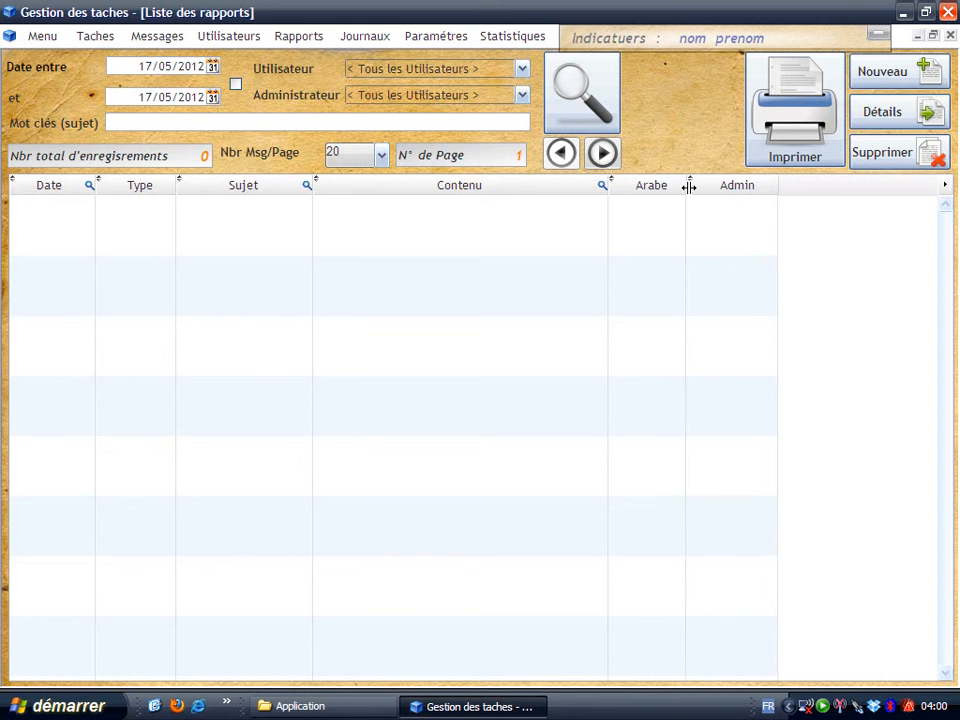
Start a new French report of type Autres with the subject "rapport sujet 1" and the content "mlkmlezkzmskdmsd".
left_click(890, 74)
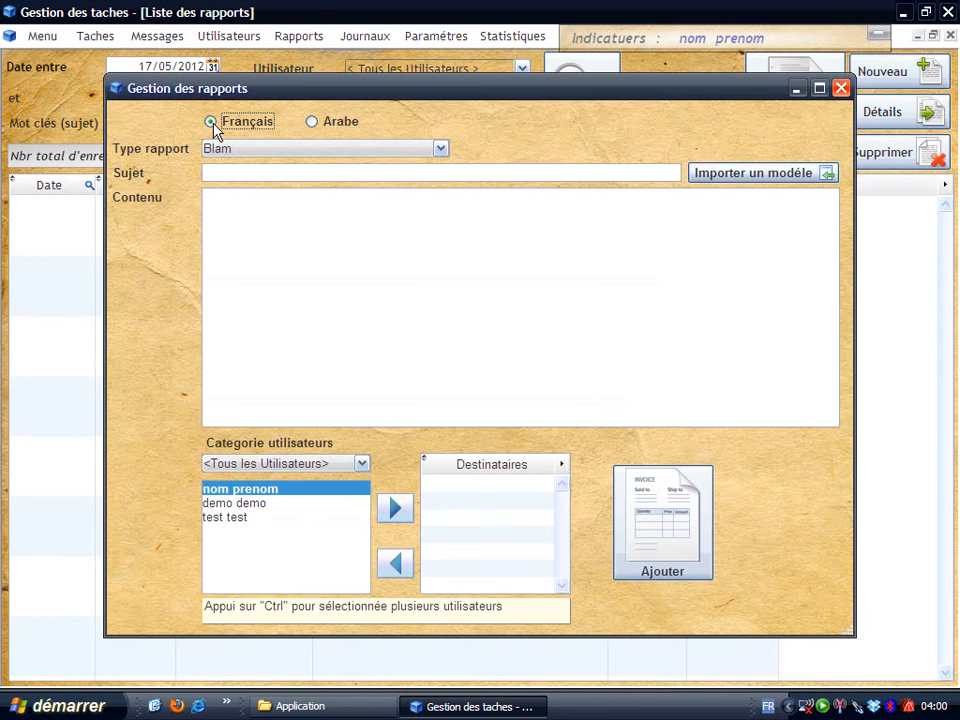
left_click(328, 171)
left_click(257, 149)
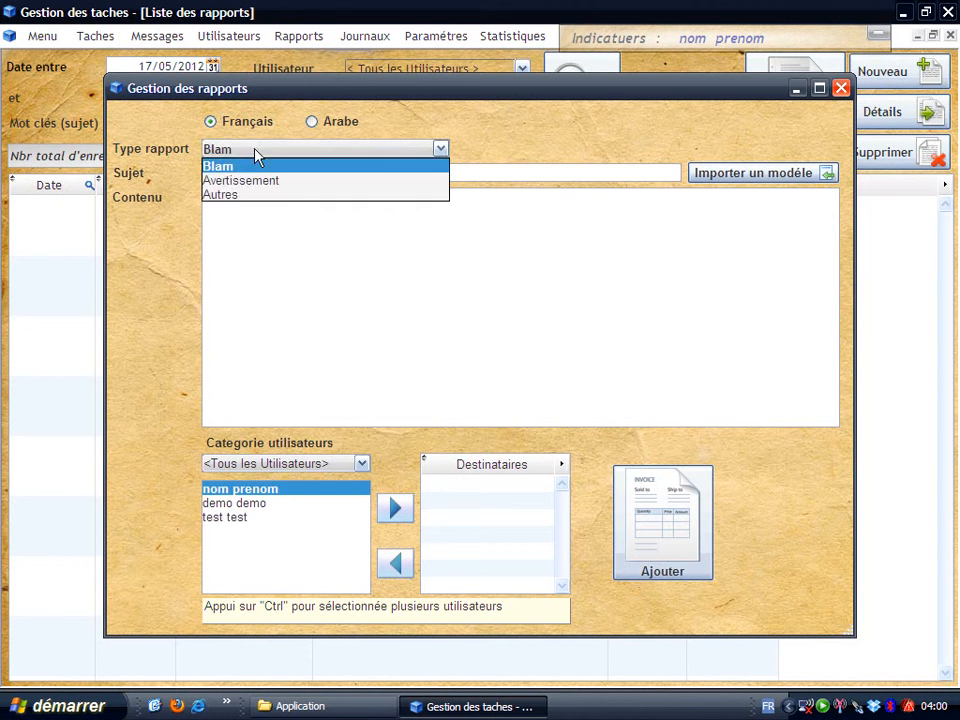
left_click(242, 193)
left_click(236, 170)
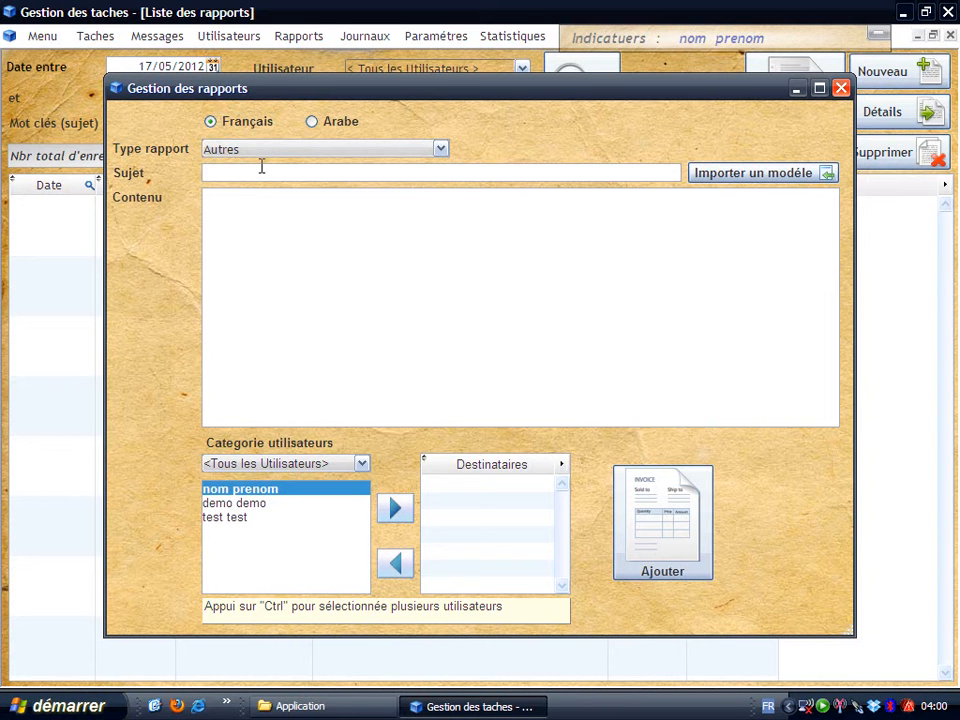
type("rapport sujet 1")
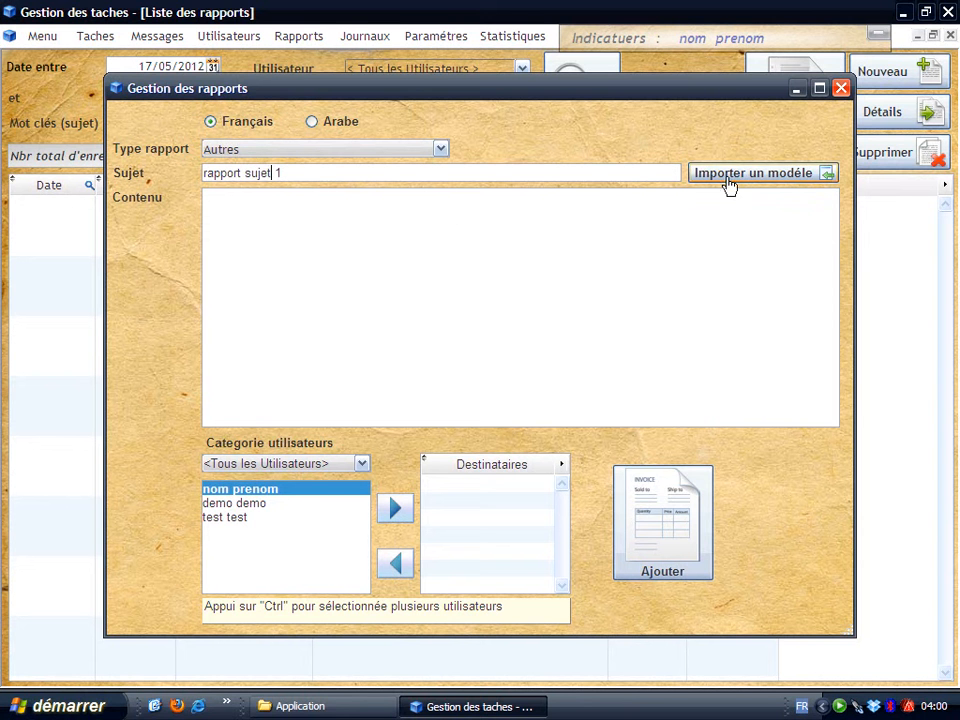
left_click(562, 245)
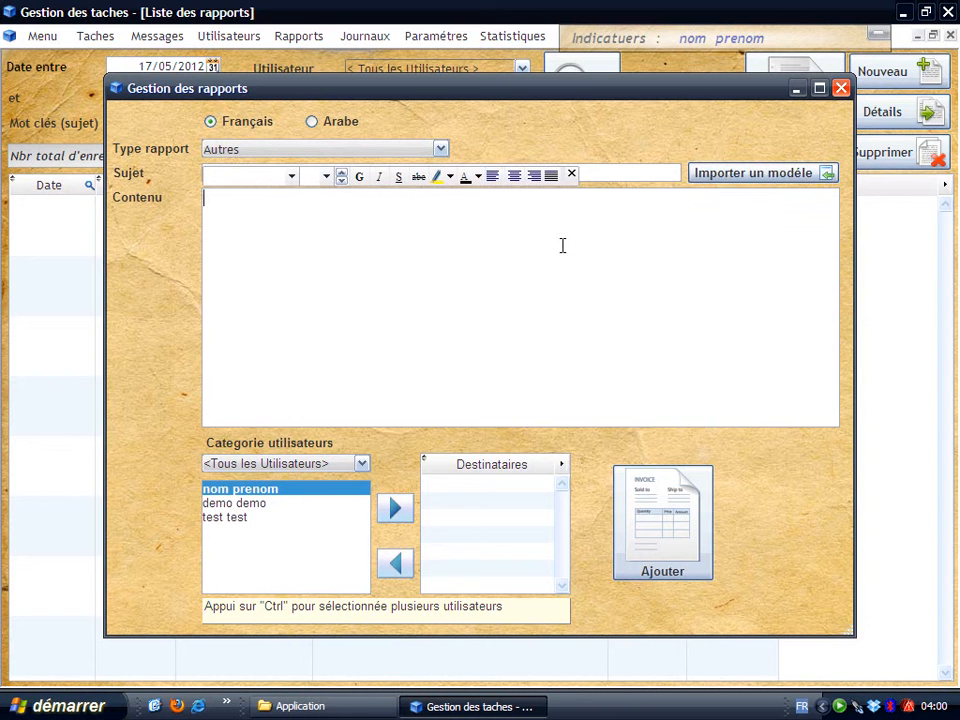
type("mlkmlezkzmskdmsd")
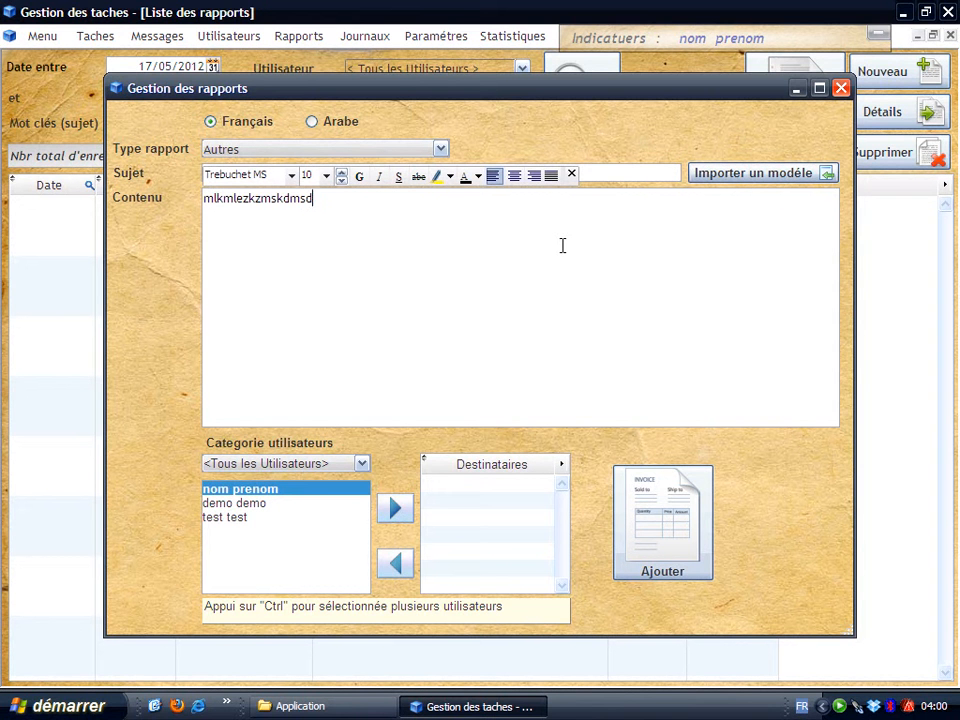
Open the model import list, try the Avertissement type filter and search for models of type Autres.
left_click(762, 178)
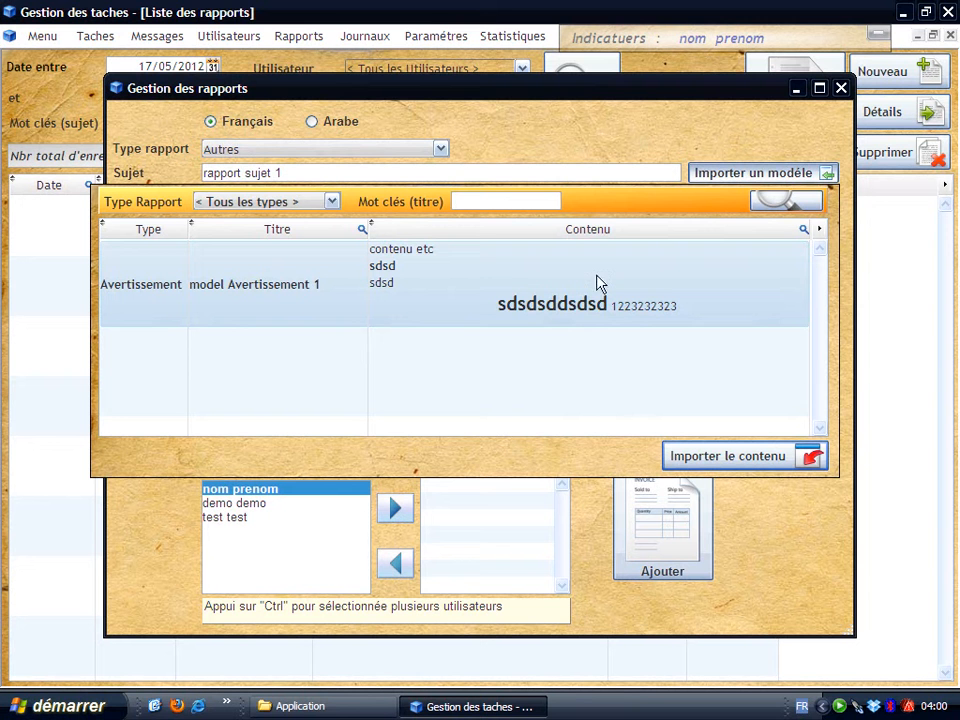
left_click(329, 202)
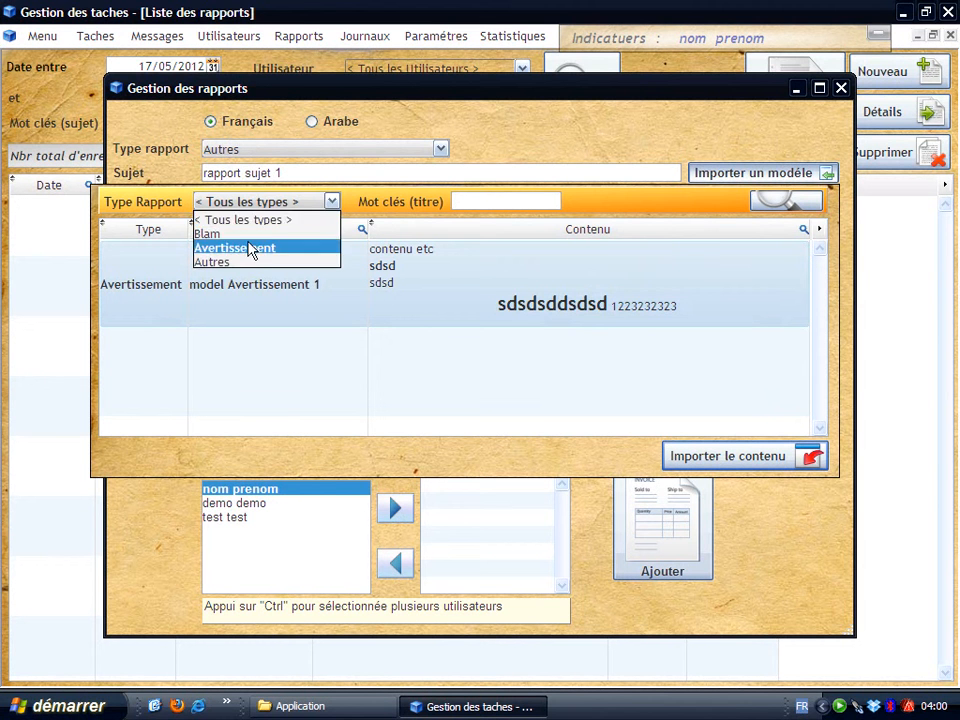
left_click(248, 248)
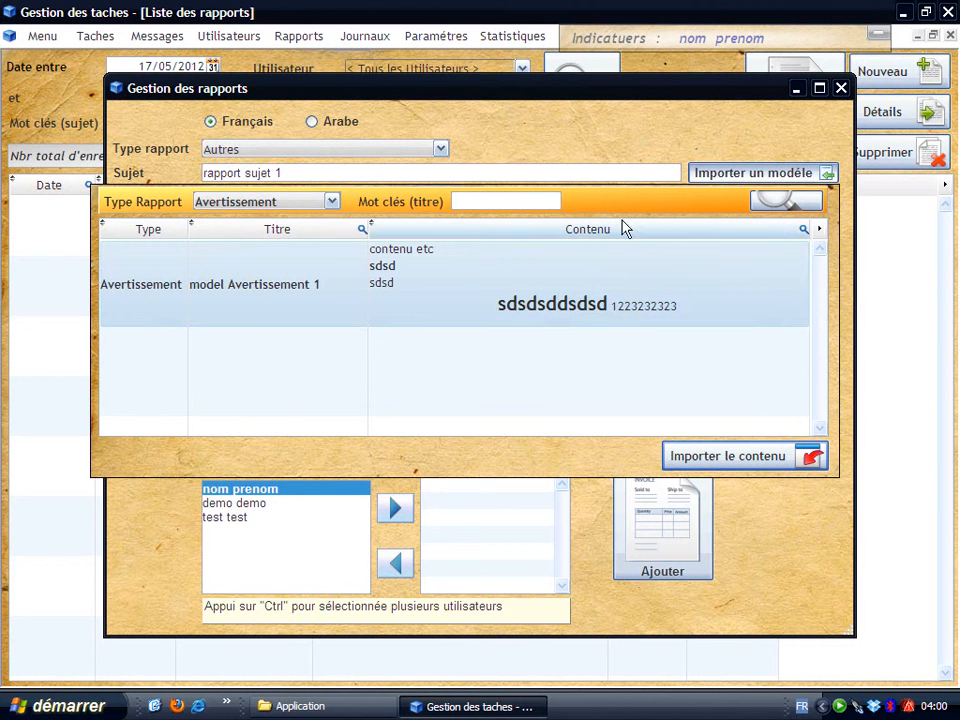
left_click(331, 202)
left_click(266, 262)
left_click(786, 200)
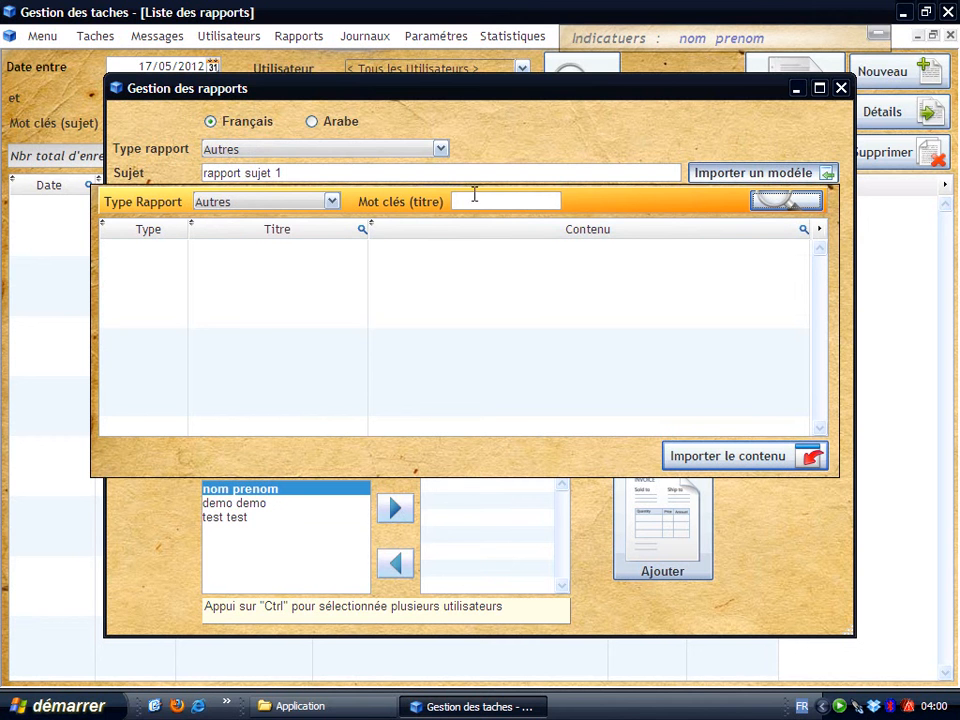
Search for Avertissement models, enter "mo" as the title keyword and import the content of "model Avertissement 1" into the report.
left_click(329, 202)
left_click(236, 248)
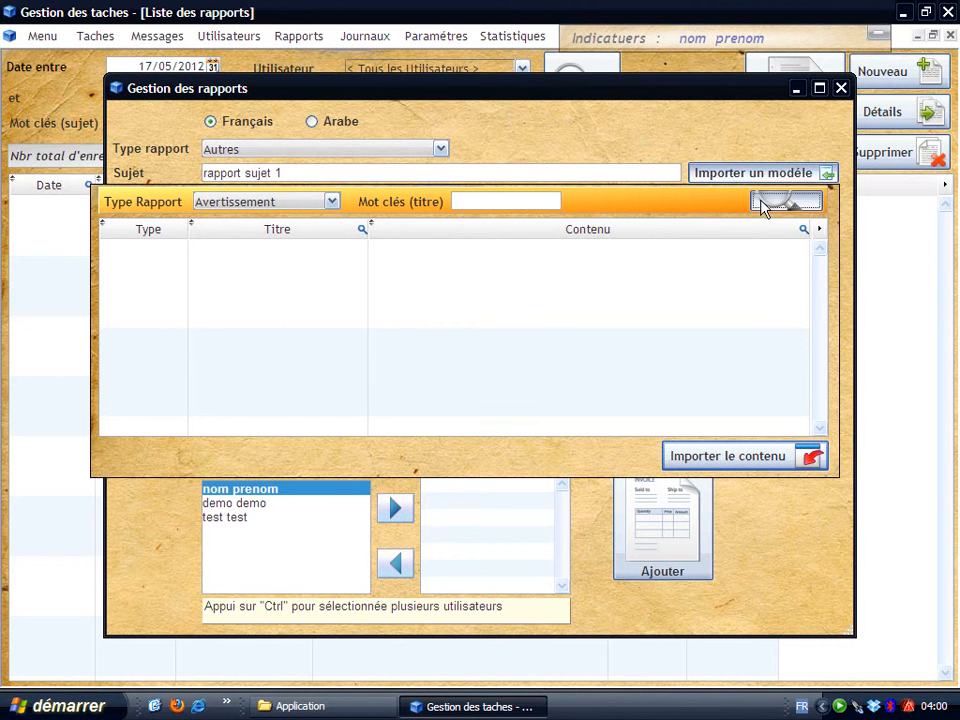
left_click(786, 201)
left_click(497, 203)
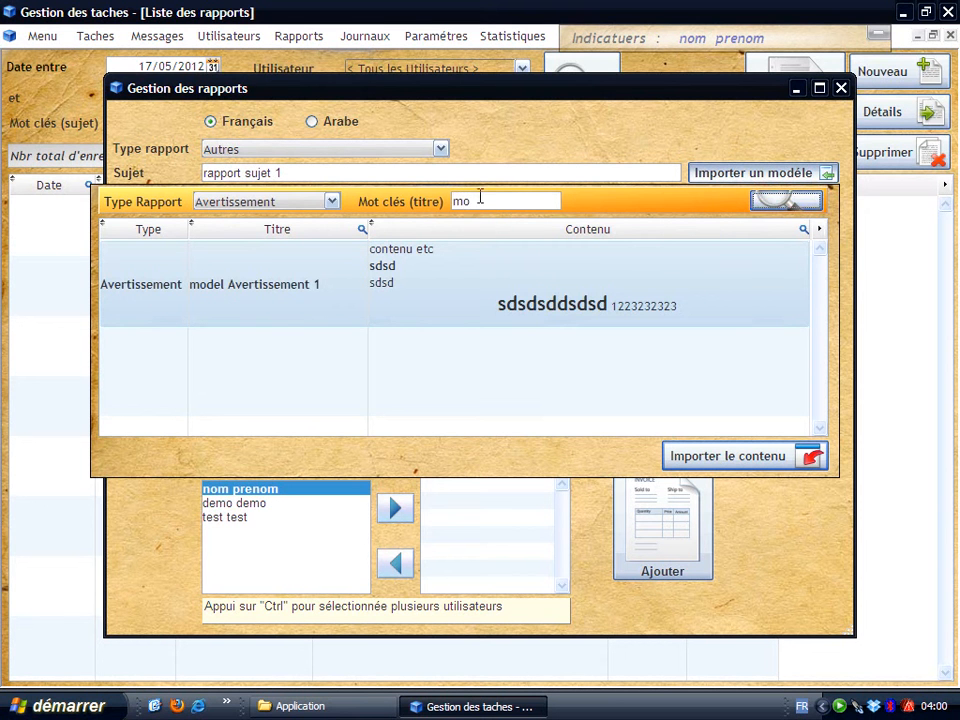
key("Escape")
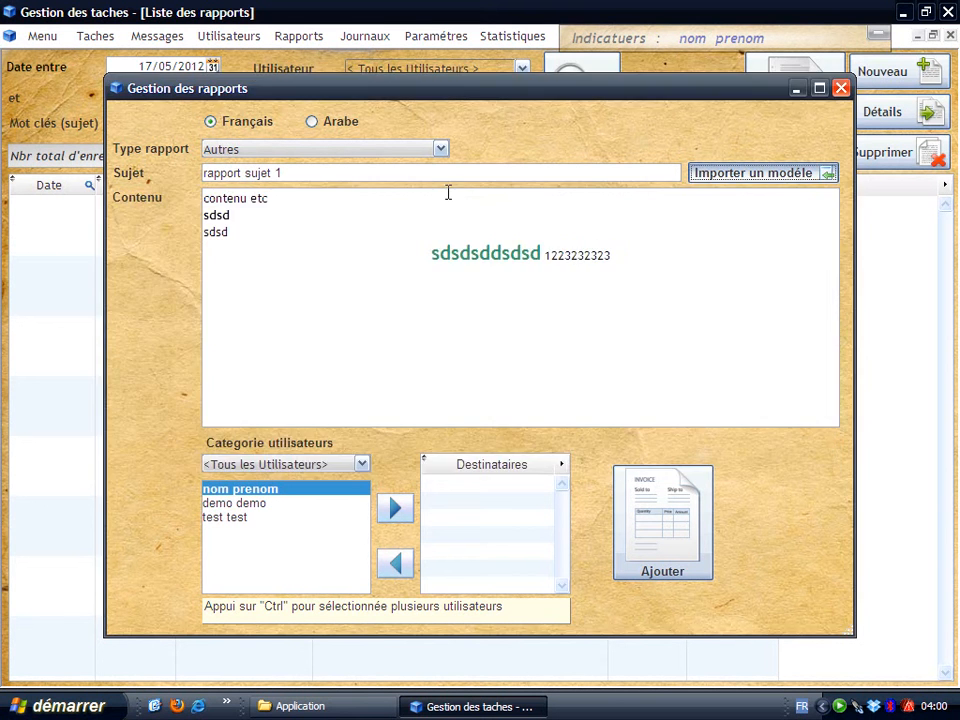
Search all model types by the title keyword "dsd", search again without a keyword and import the content of "model Avertissement 1".
left_click(776, 180)
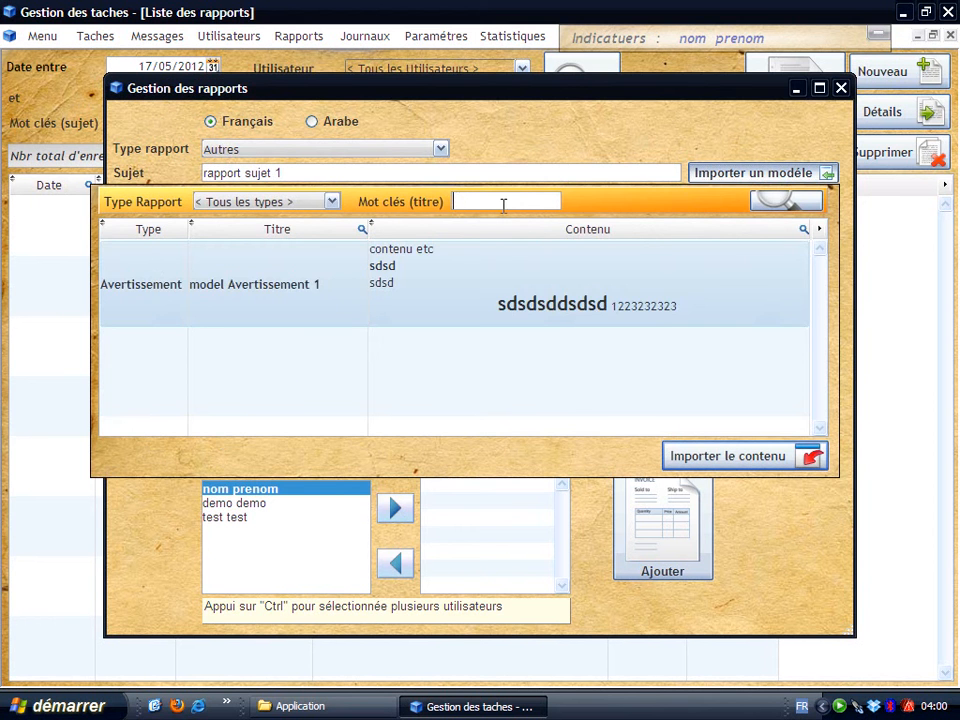
left_click(775, 203)
left_click_drag(498, 203, 450, 201)
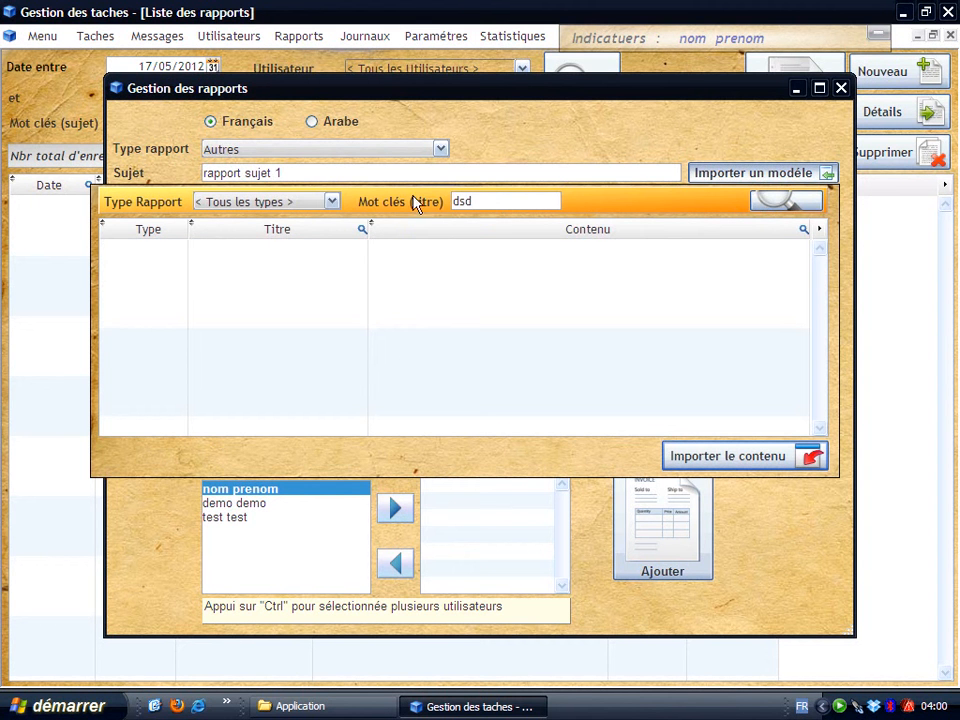
double_click(474, 200)
key("BackSpace")
left_click(792, 203)
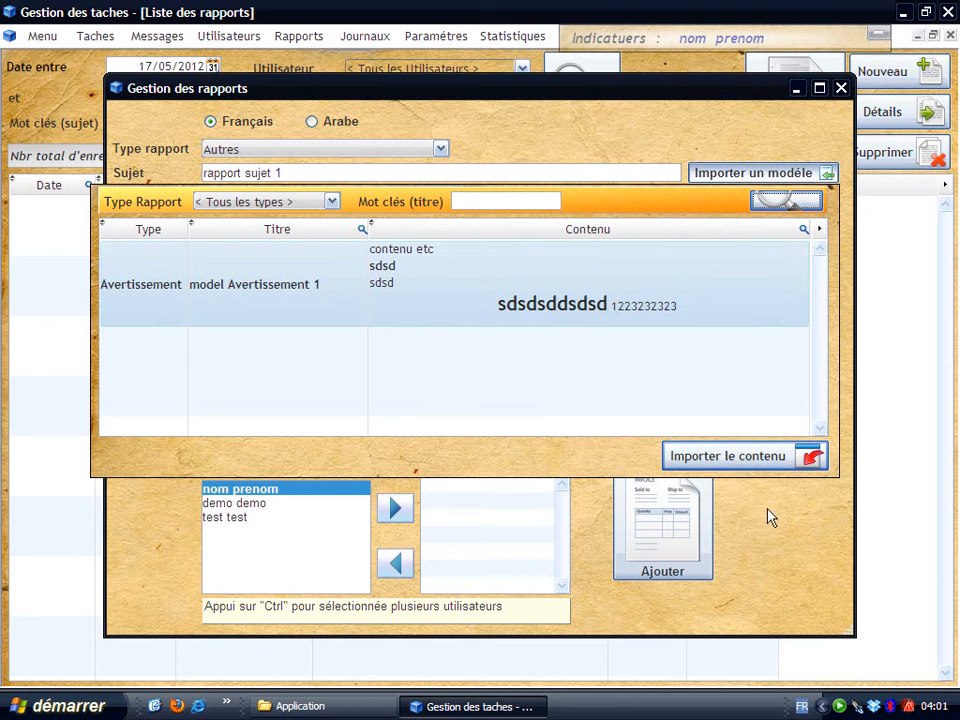
left_click(730, 456)
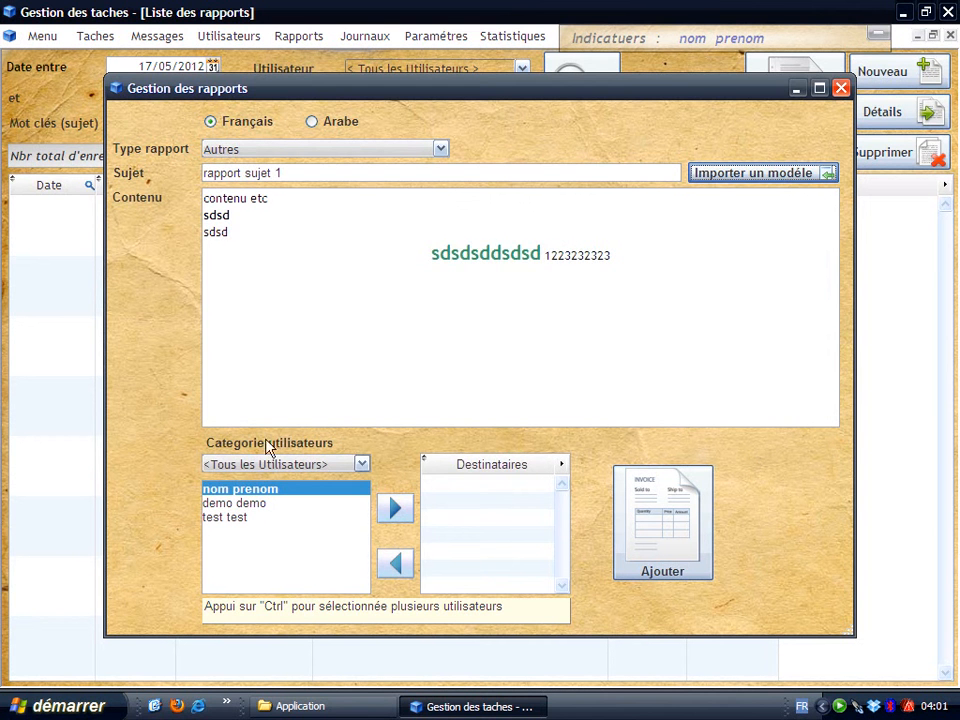
triple_click(415, 256)
left_click_drag(602, 281, 548, 257)
left_click(547, 256)
key("Return")
key("Return")
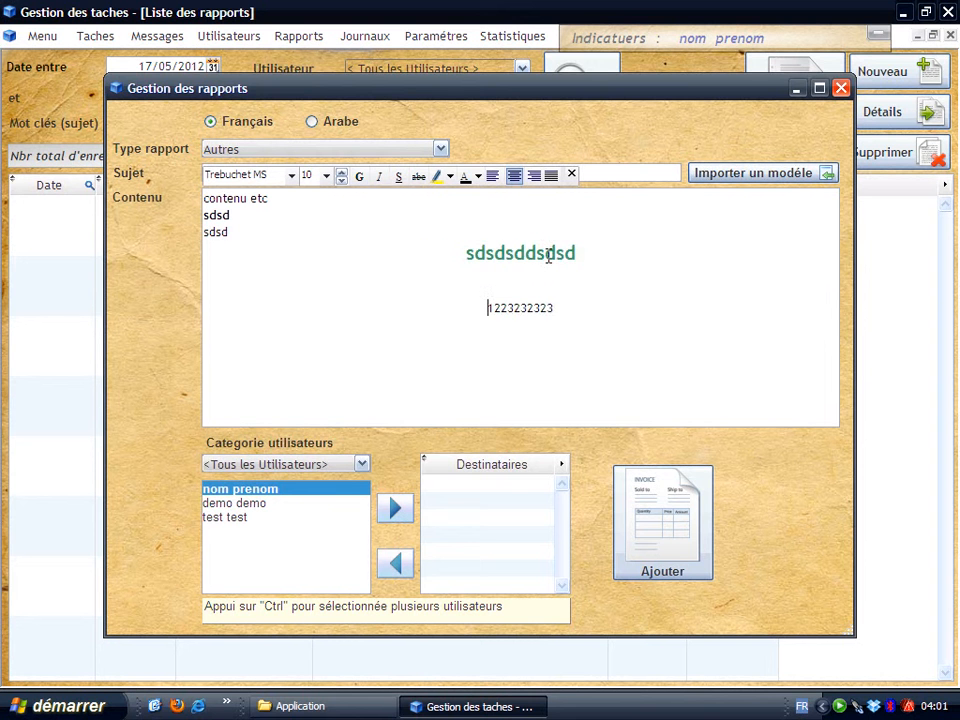
left_click_drag(554, 308, 454, 252)
left_click(493, 177)
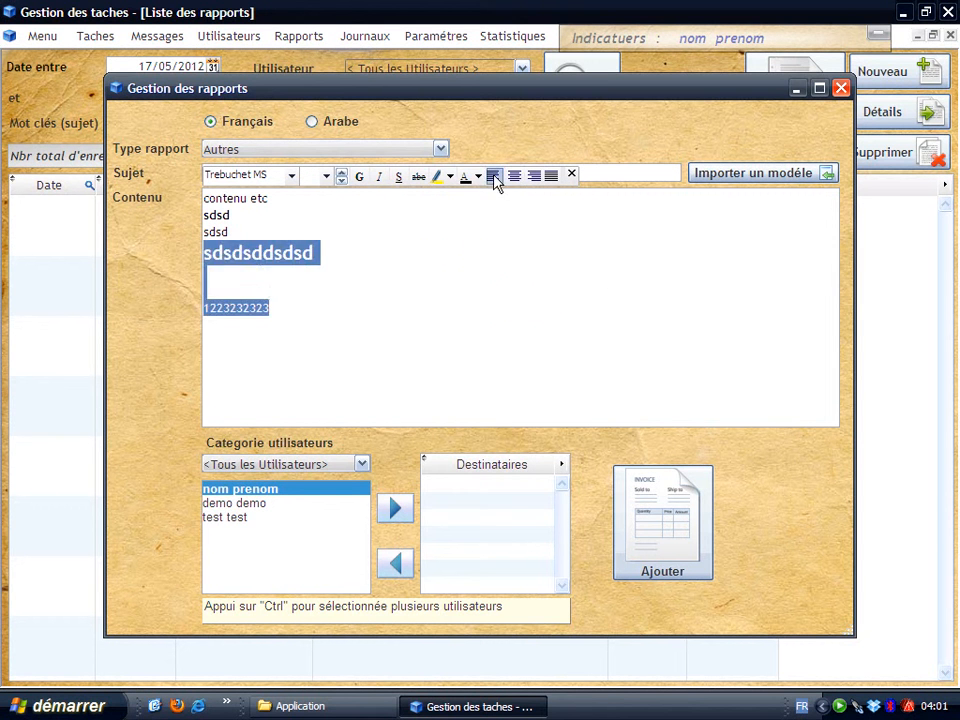
left_click(611, 278)
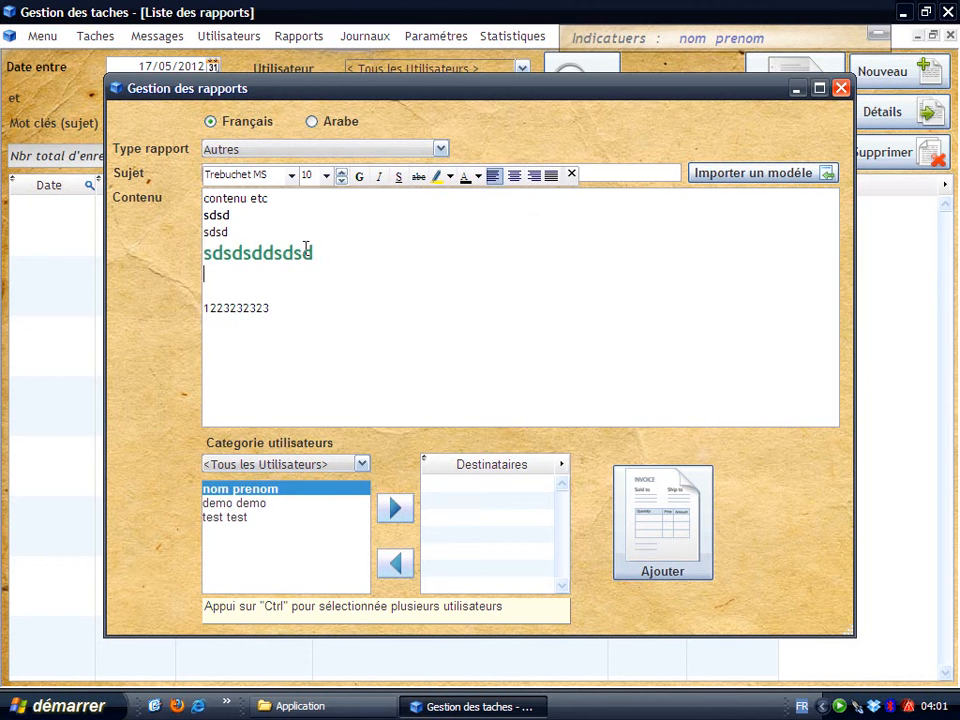
key("BackSpace")
key("BackSpace")
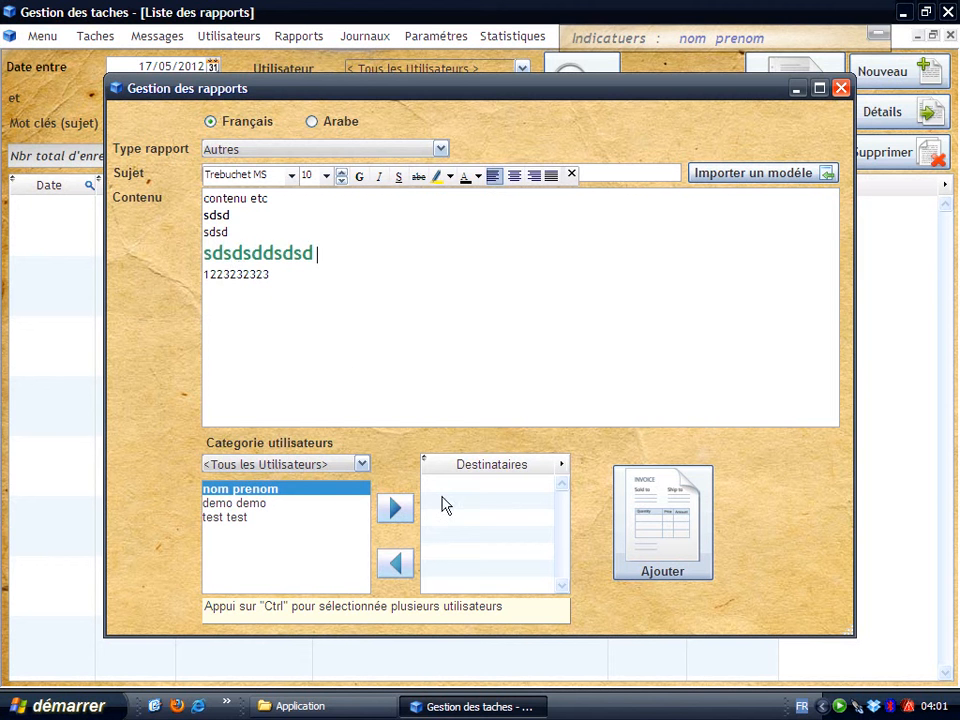
left_click(663, 514)
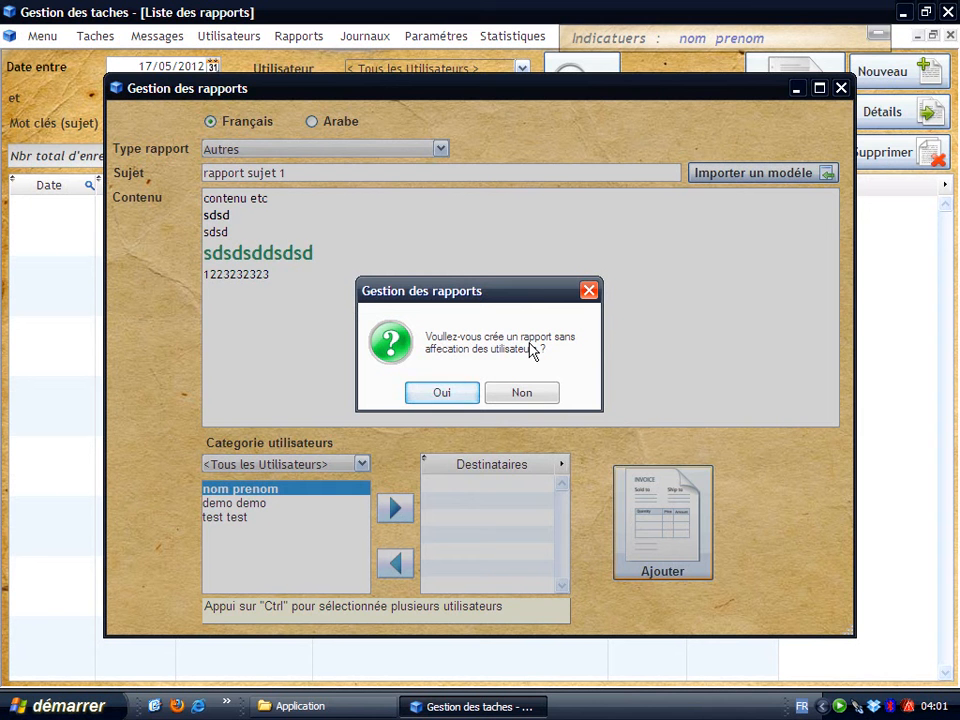
left_click(442, 393)
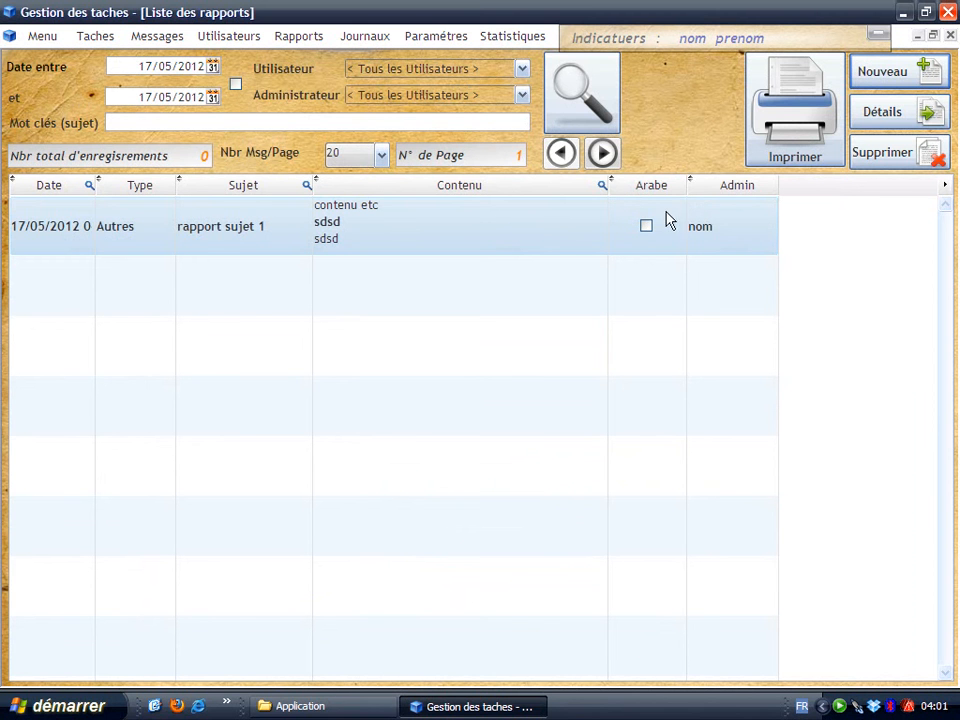
Widen the Arabe column in the report list and view the details of "rapport sujet 1".
left_click_drag(689, 187, 706, 188)
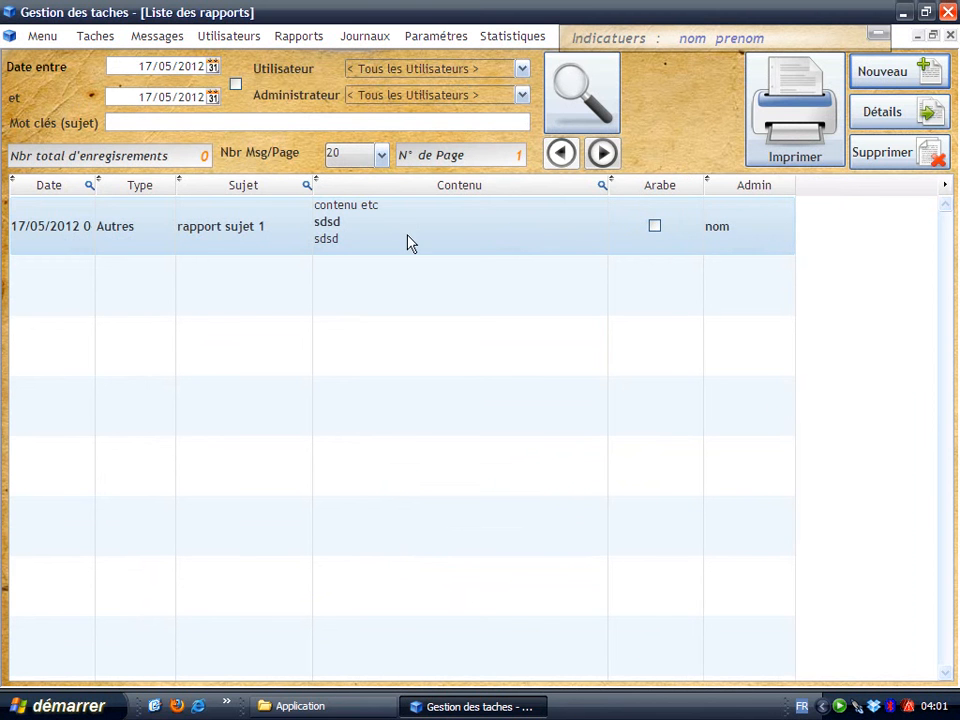
left_click(883, 115)
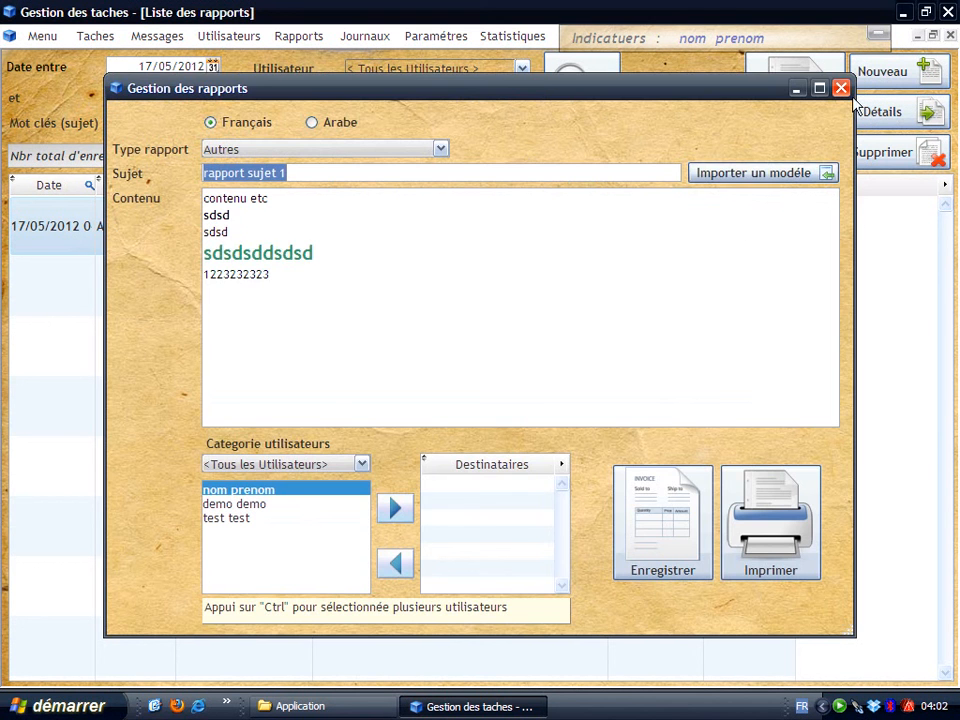
left_click(843, 90)
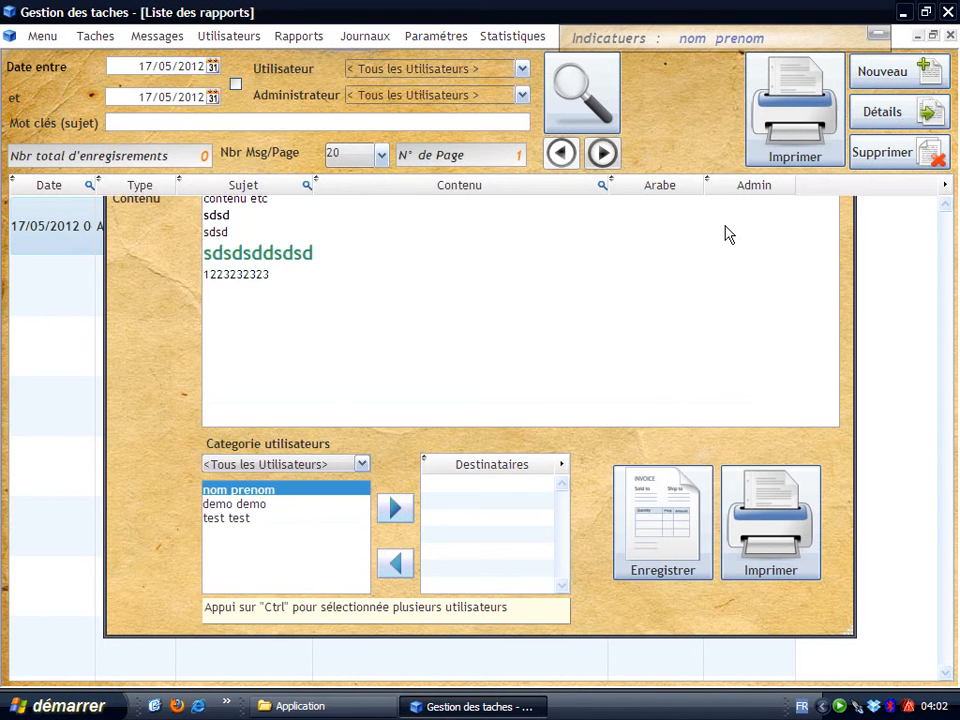
Assign the second and third listed users as recipients of "rapport sujet 1" and save the report.
left_click(908, 120)
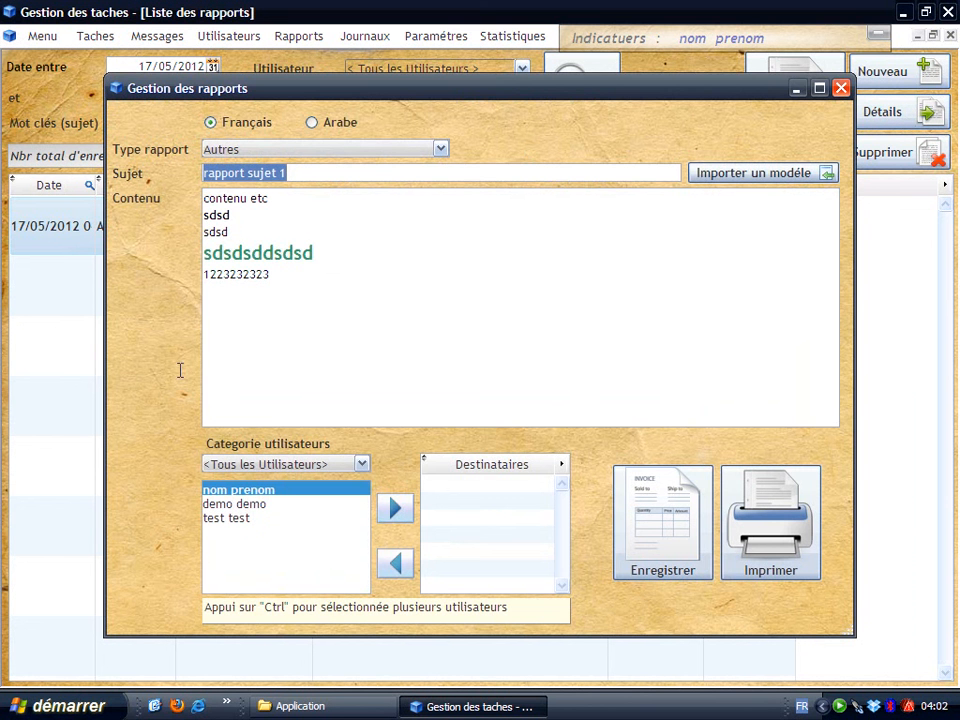
left_click(281, 505)
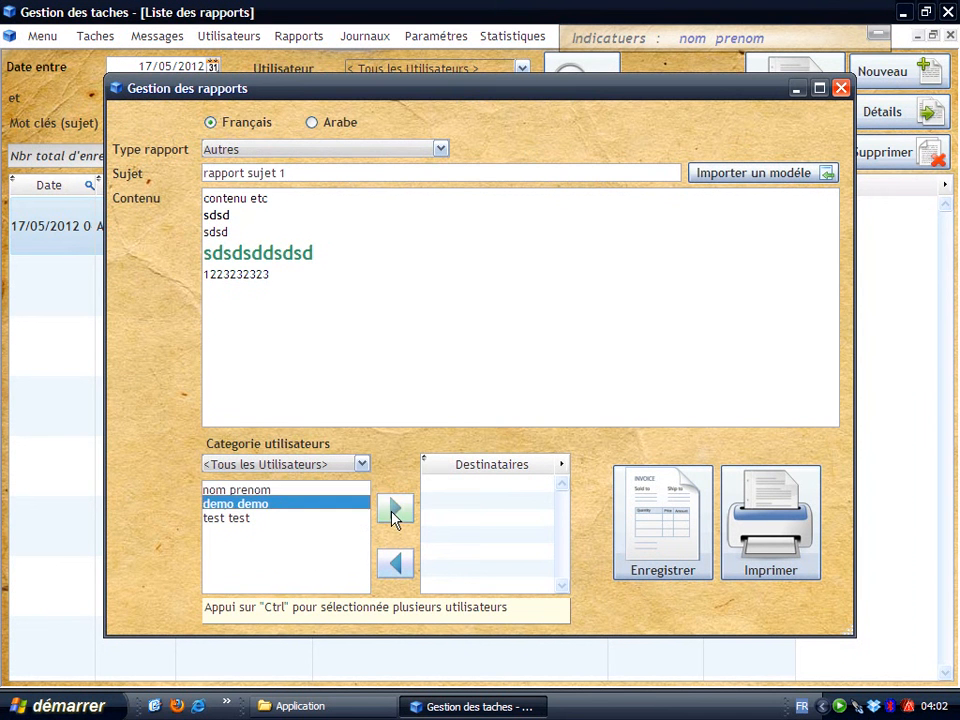
left_click(394, 512)
left_click(324, 518)
left_click(396, 510)
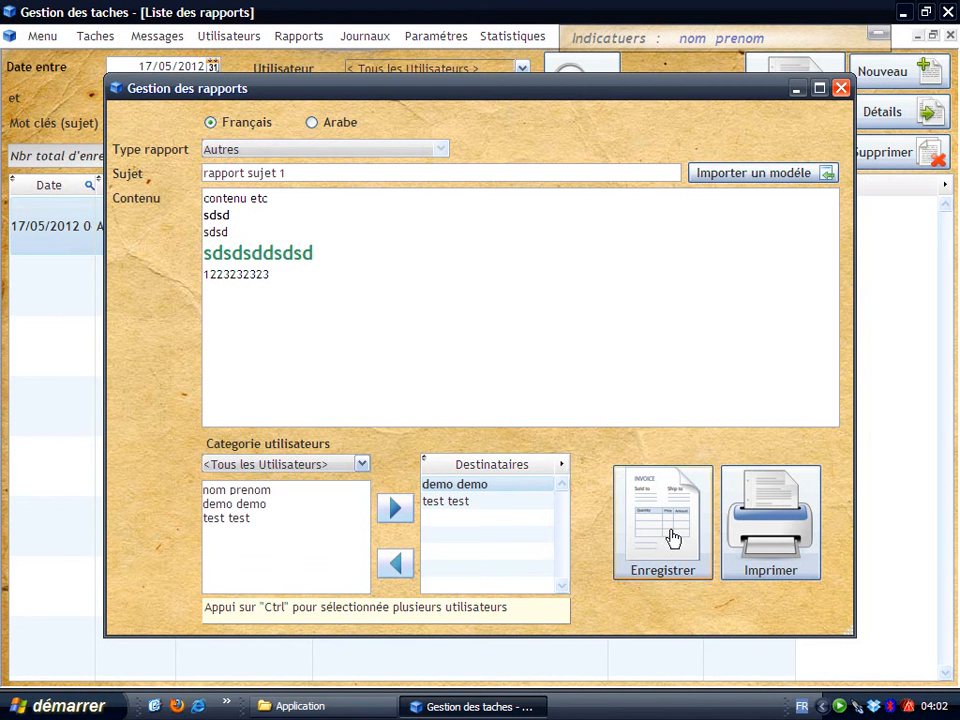
left_click(671, 476)
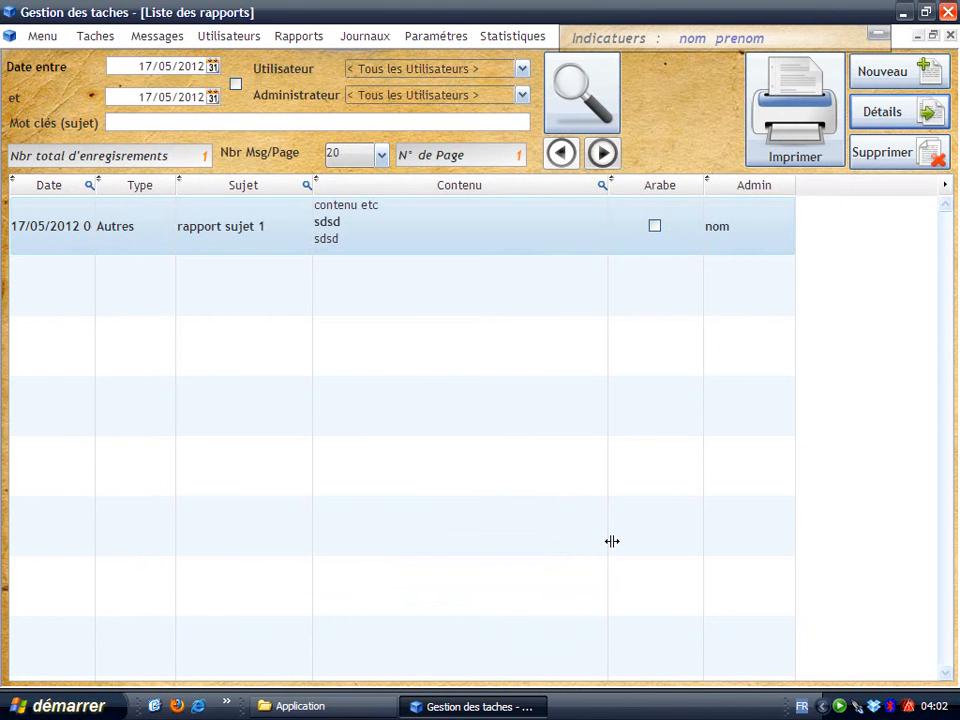
Examine the print preview of "rapport sujet 1" from its details and again from the report list.
left_click(900, 110)
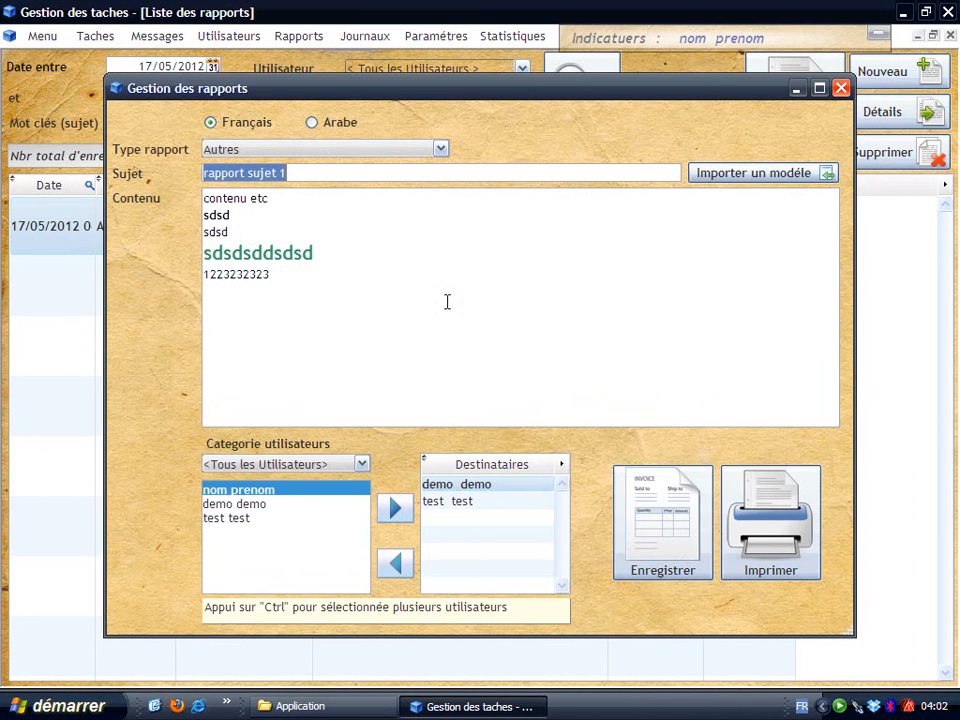
left_click(775, 543)
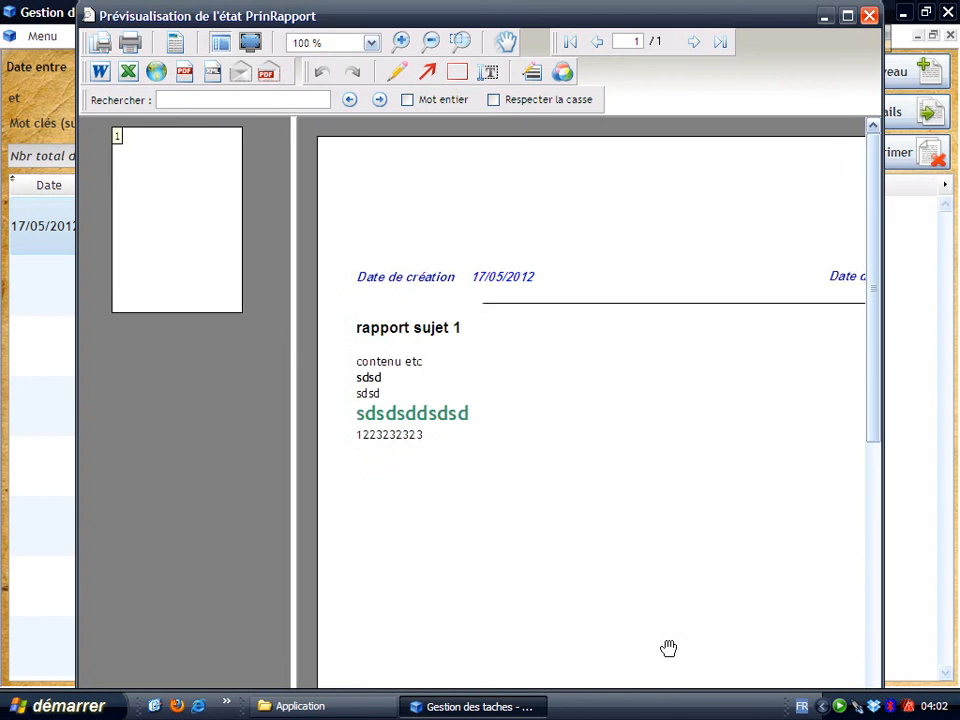
left_click_drag(671, 647, 304, 461)
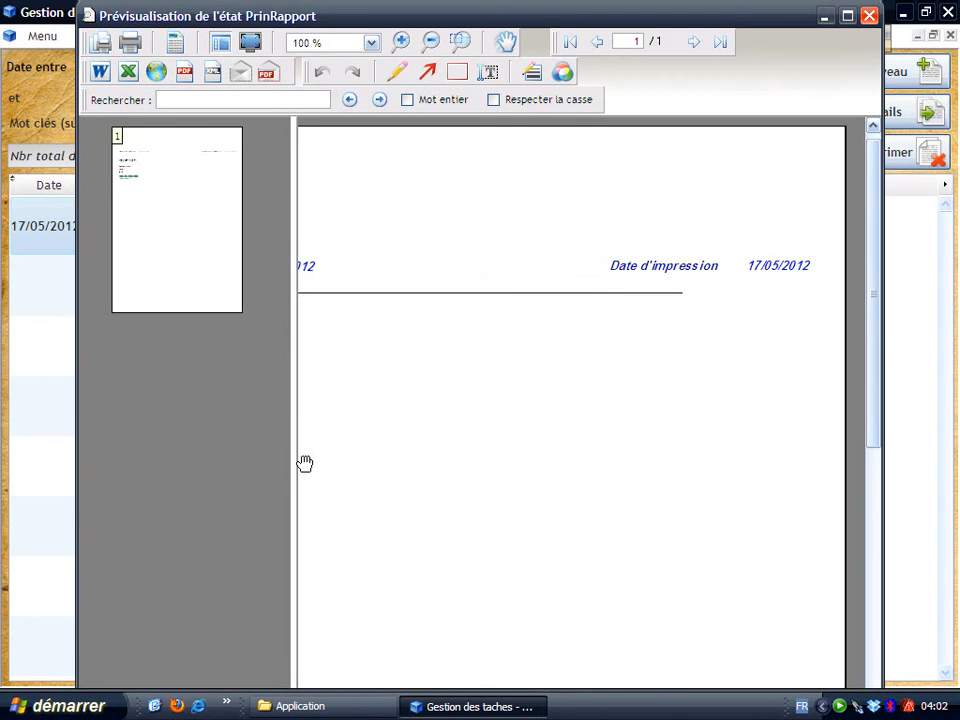
left_click_drag(815, 275, 344, 181)
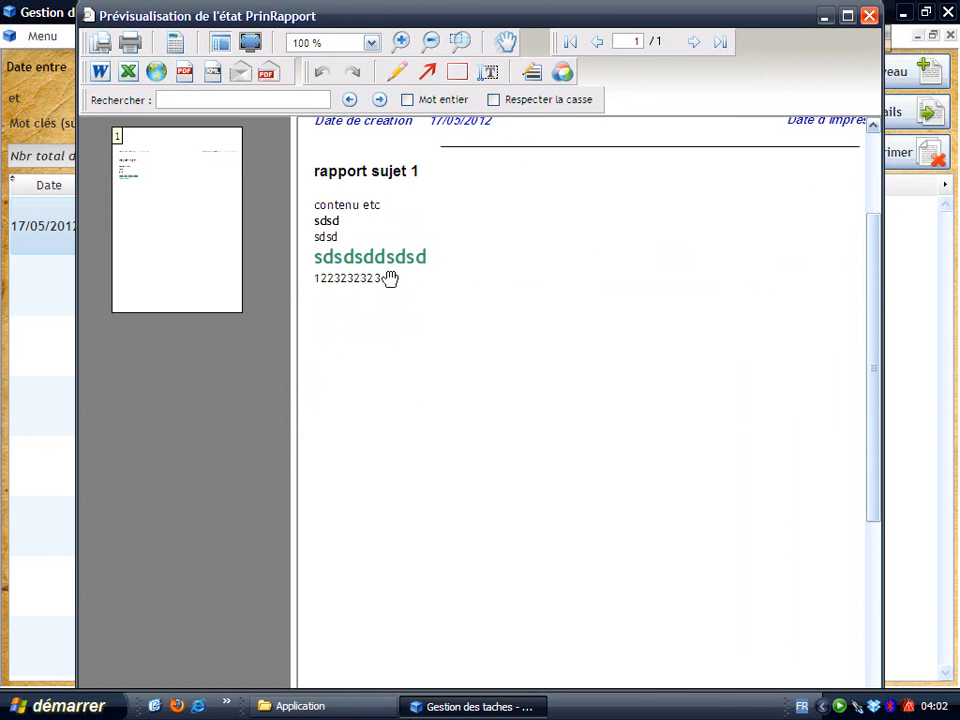
left_click(869, 15)
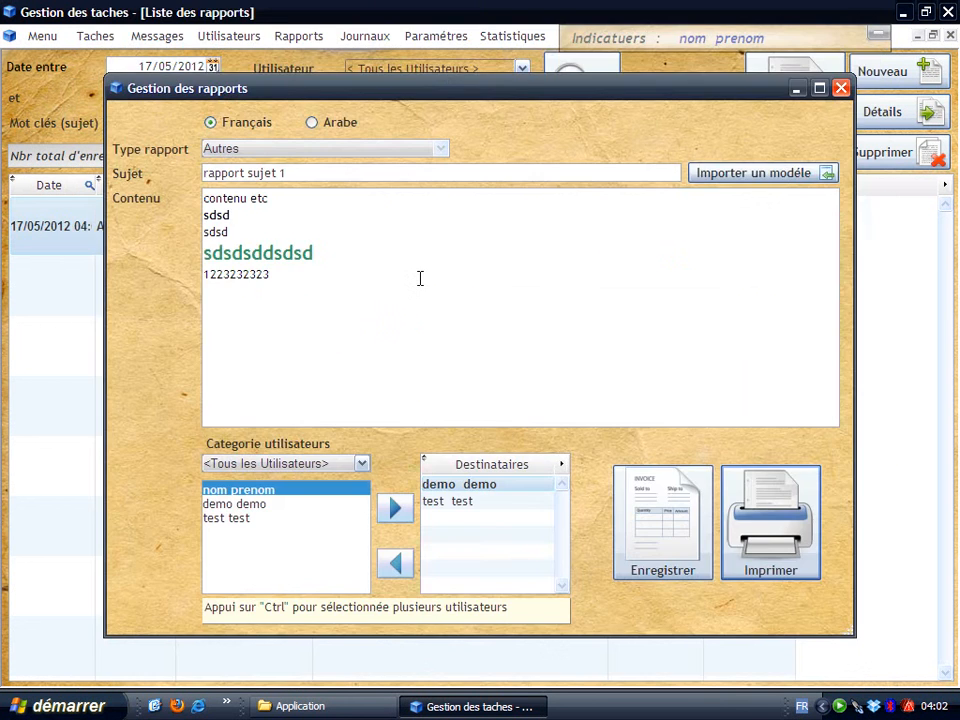
left_click(841, 88)
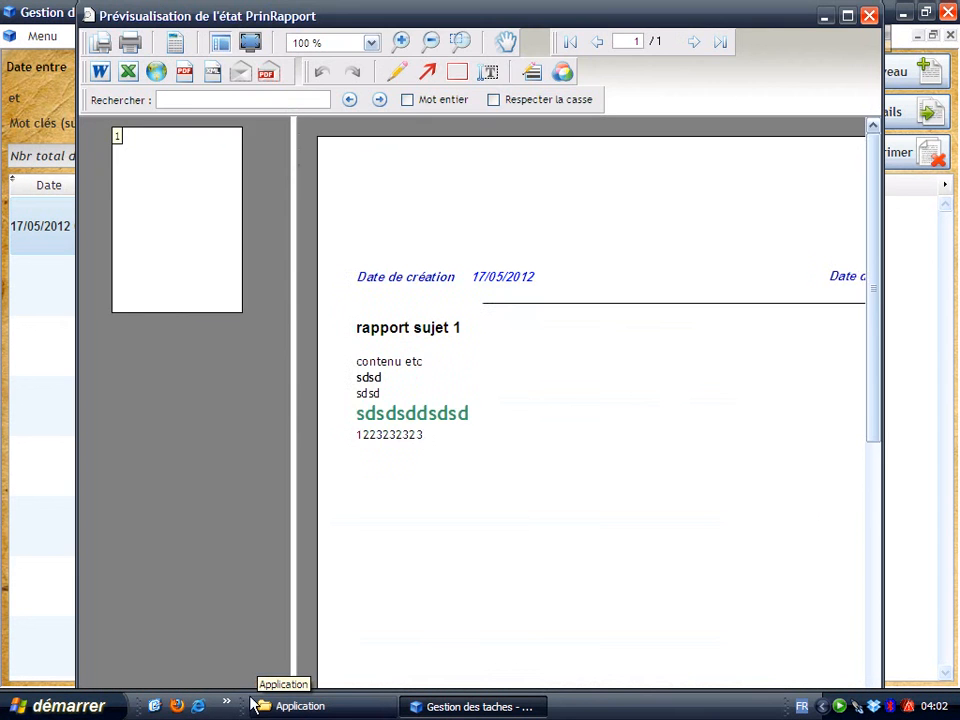
left_click_drag(570, 420, 433, 412)
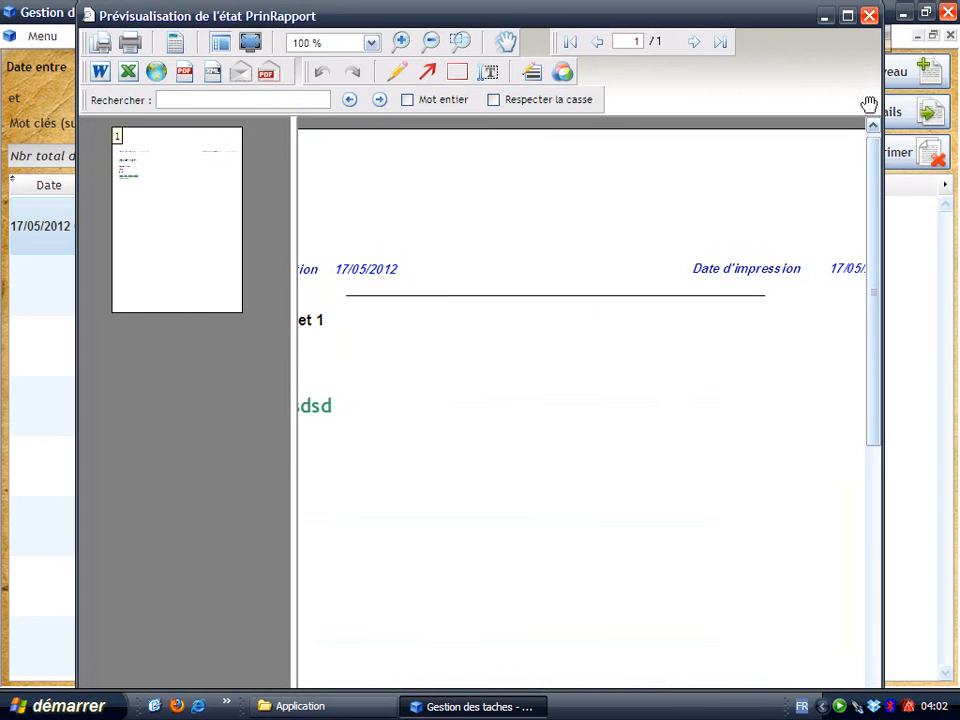
left_click(870, 15)
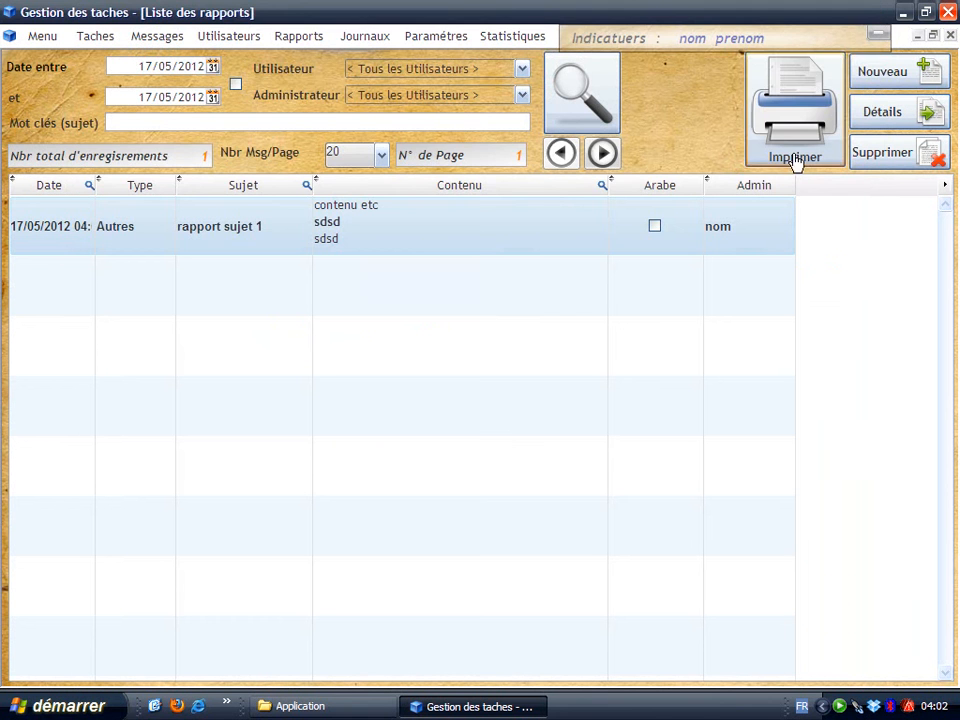
Start a new Arabic report of type Blam with the subject "سيبسيبسيب".
left_click(885, 74)
left_click(334, 127)
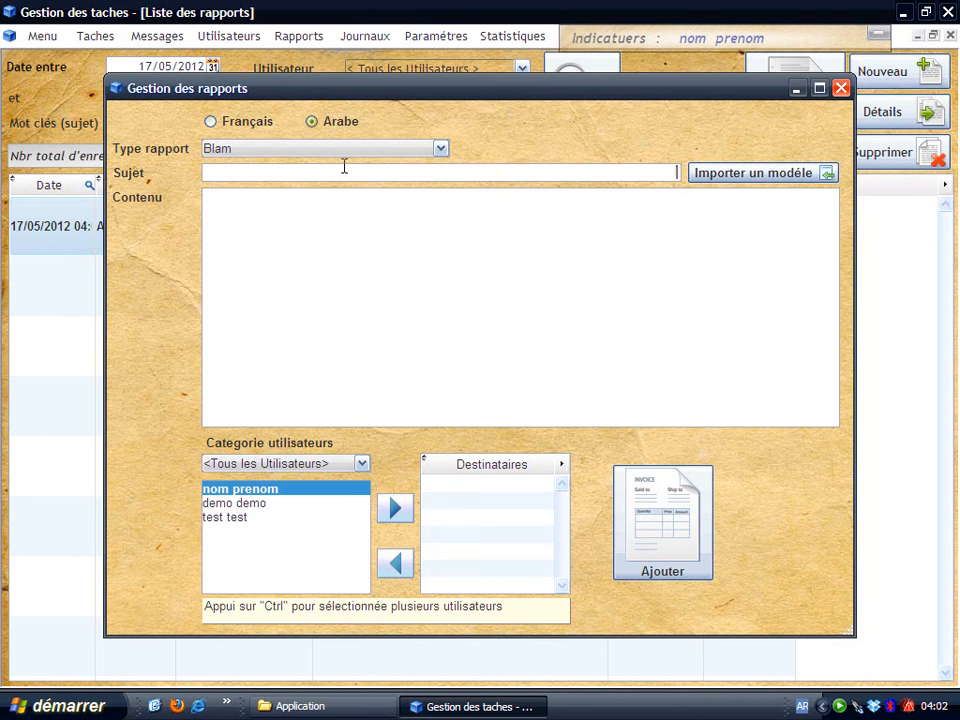
left_click(344, 165)
type("سيبسيبسيب")
Enter three lines of Arabic filler text as the report's content and add the report without assigned users.
left_click(602, 267)
type("سيبسيب")
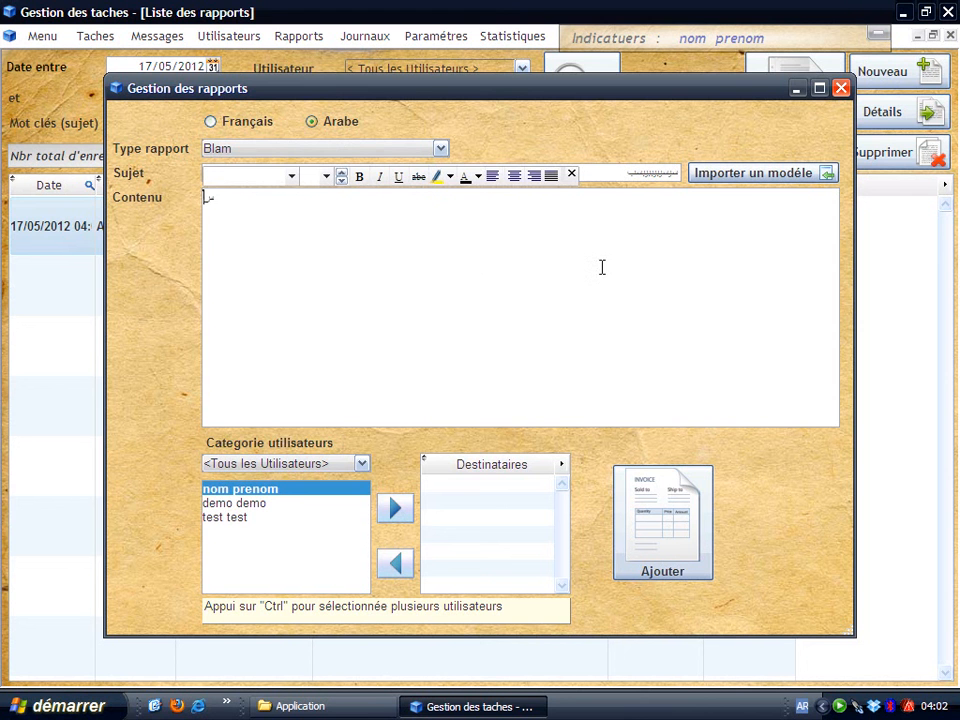
type("بسيبسيب")
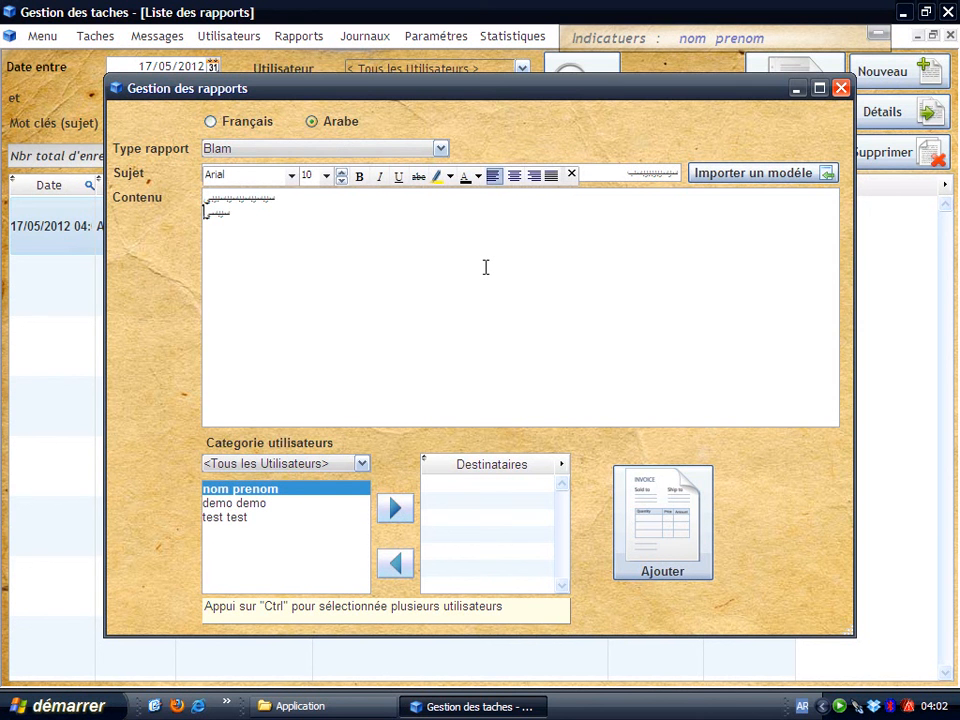
type("سي")
key("Return")
type("سي")
left_click(677, 544)
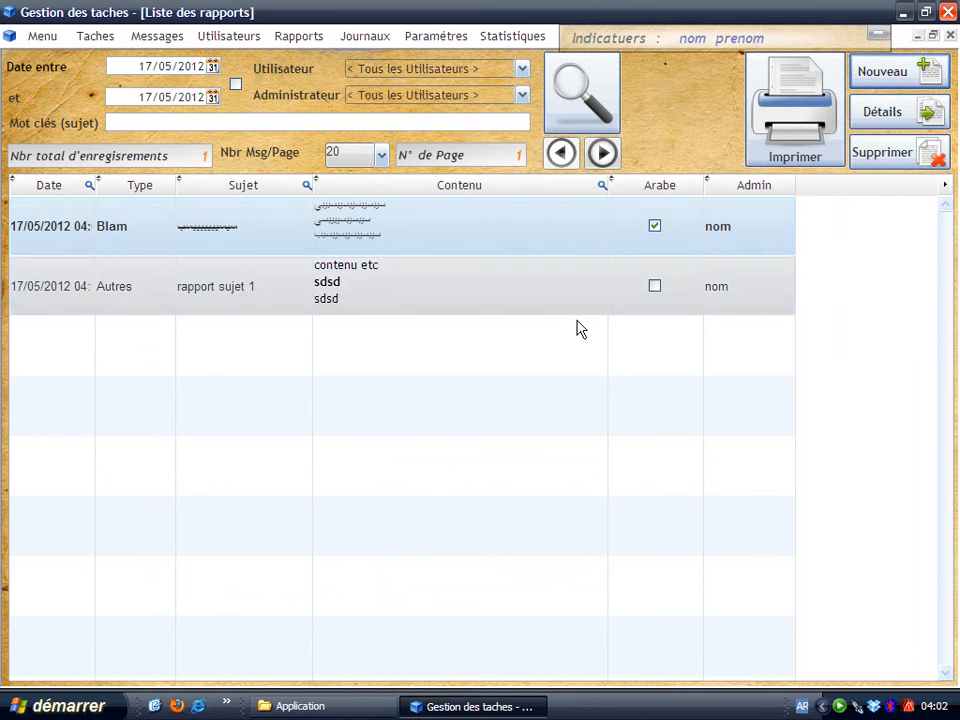
Check the text alignment of the Arabic Blam report in its print preview.
left_click(815, 124)
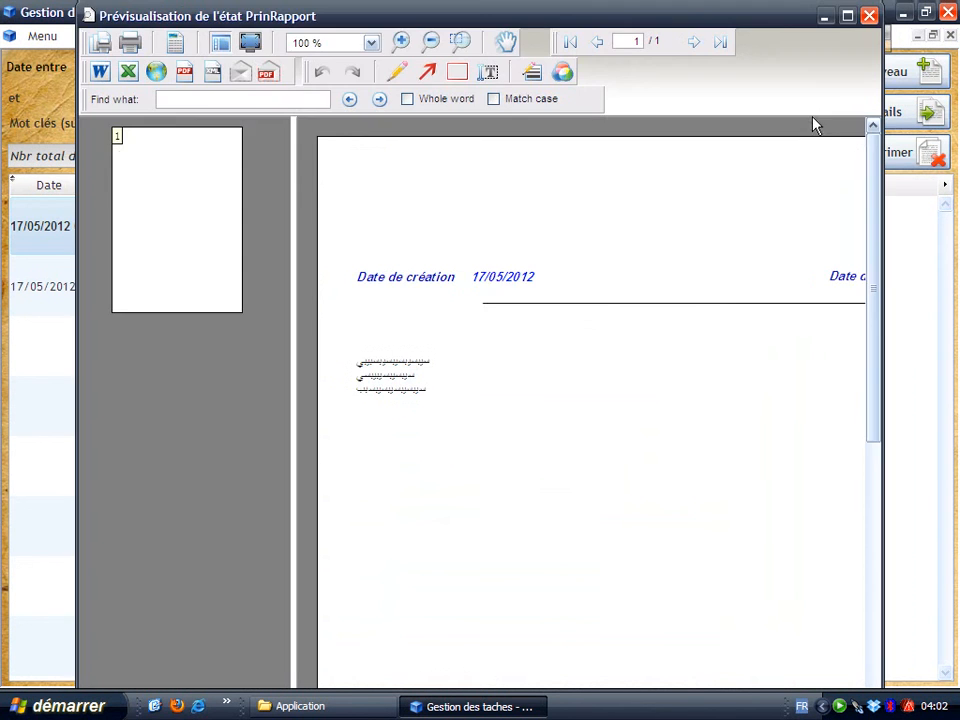
left_click_drag(677, 437, 422, 424)
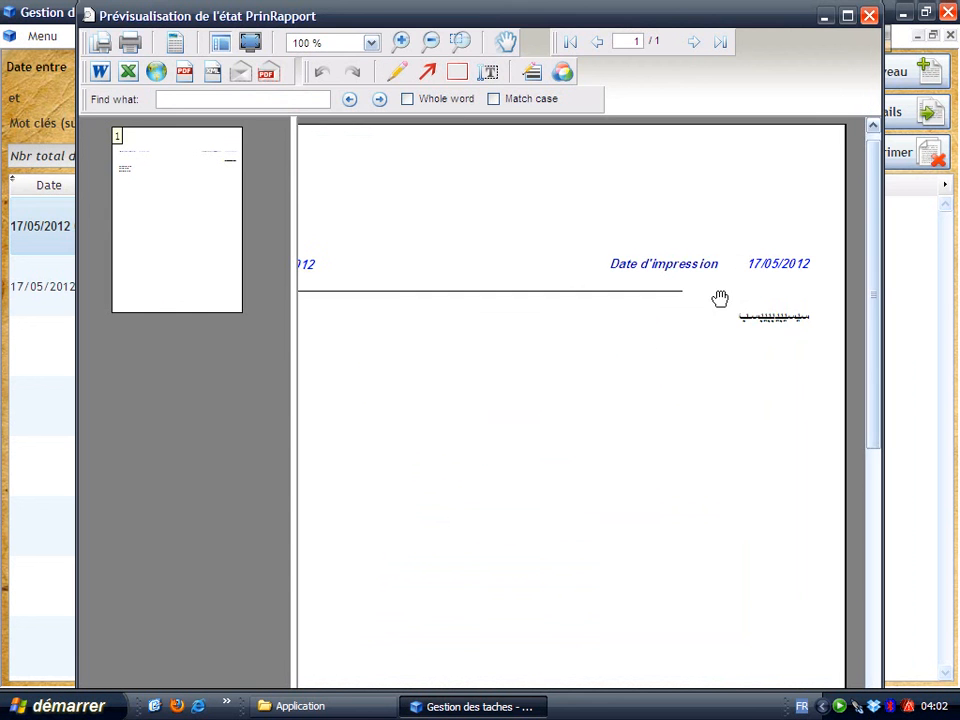
left_click(868, 15)
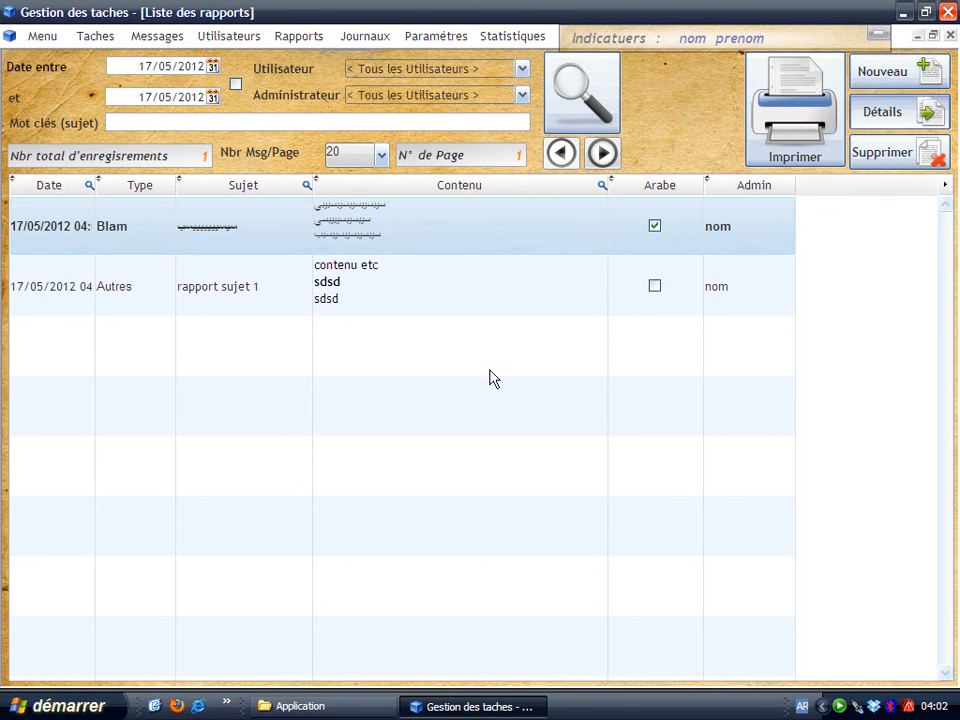
Right-align all three content lines of the Arabic Blam report and save it without assigned users.
left_click(882, 112)
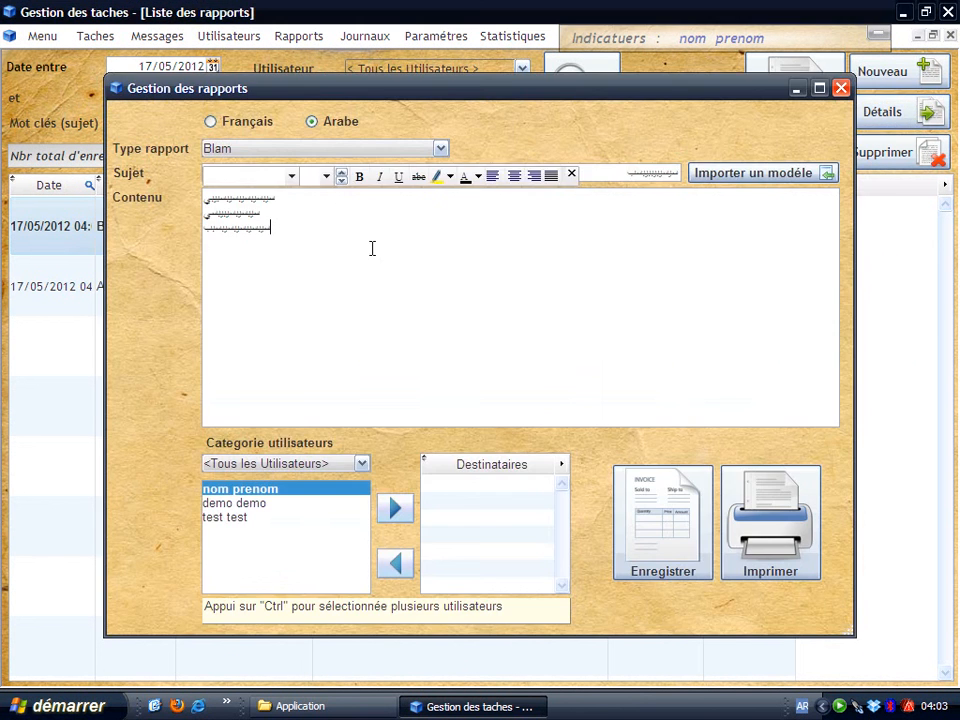
left_click_drag(371, 249, 169, 196)
left_click(546, 182)
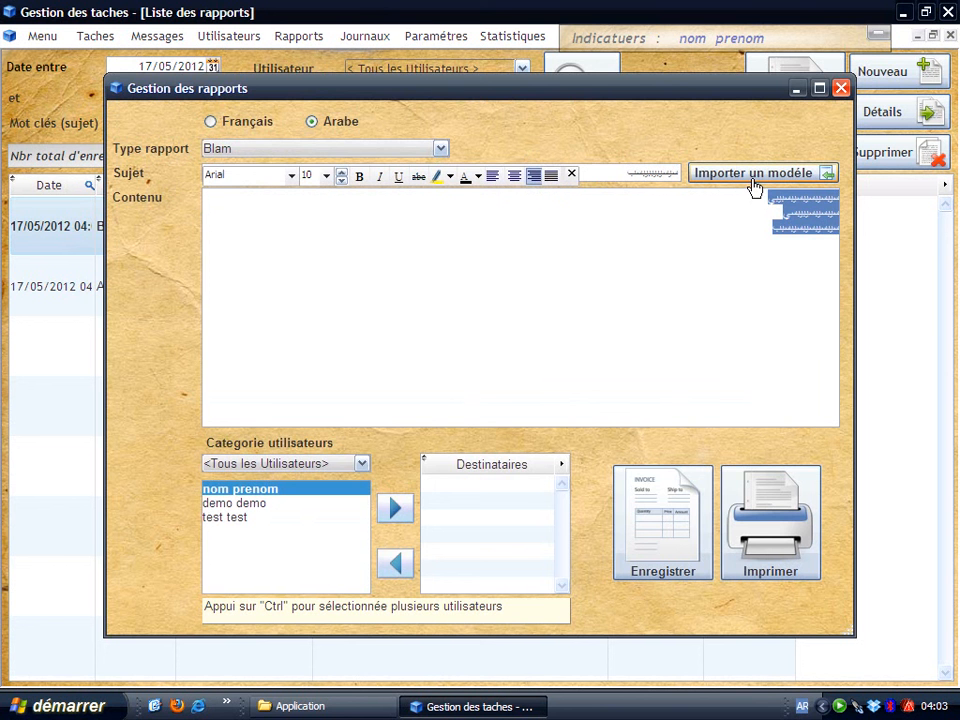
left_click(679, 535)
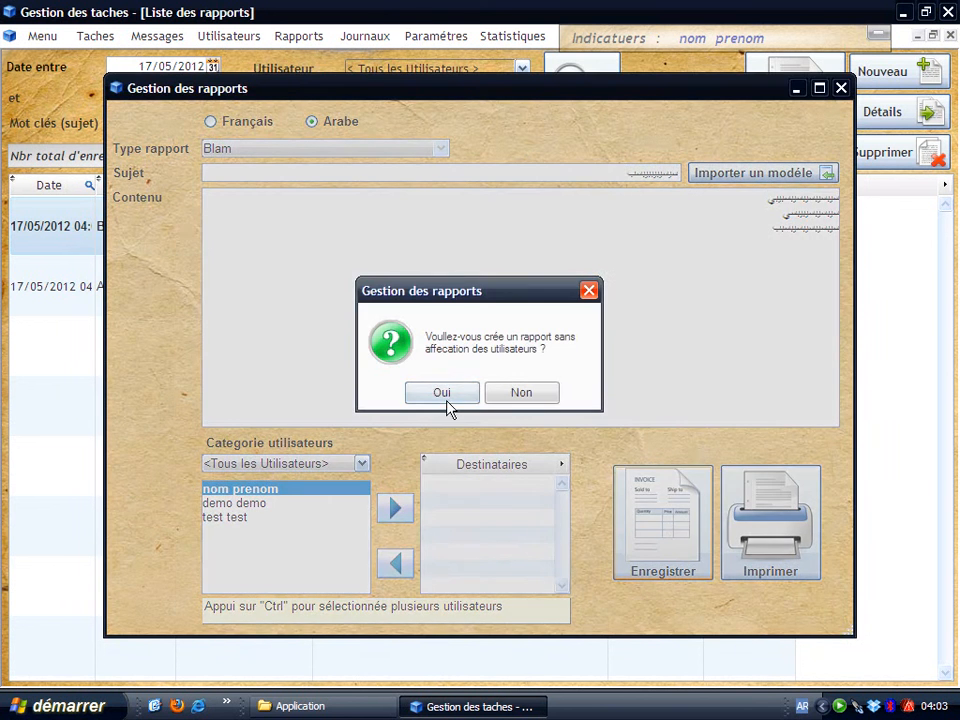
left_click(445, 396)
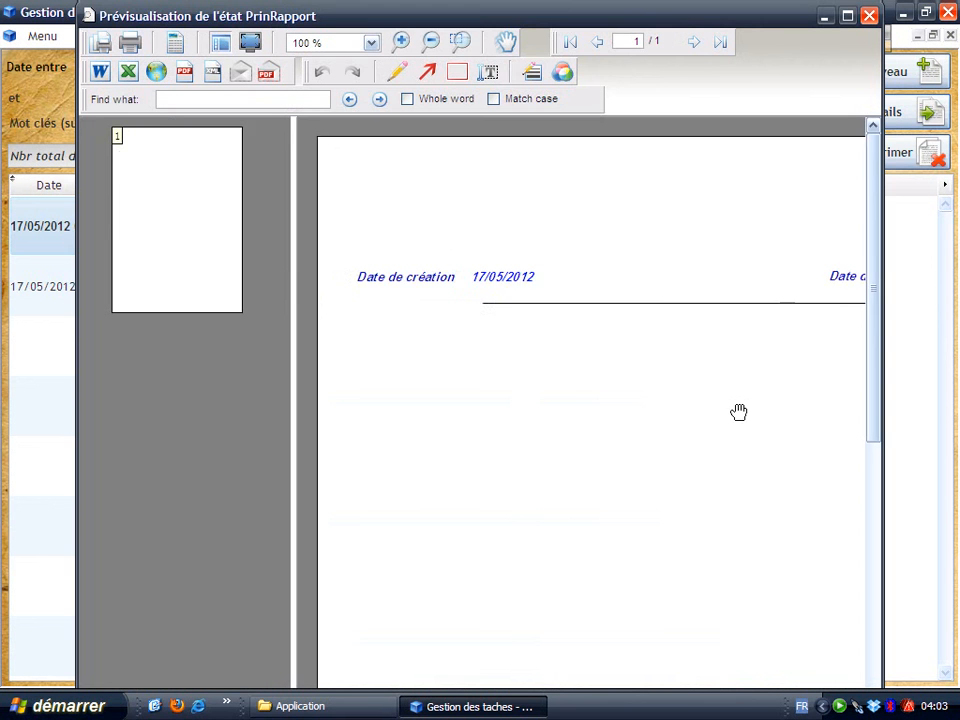
Examine the right-aligned content of the Arabic Blam report in its print preview.
left_click_drag(737, 411, 525, 405)
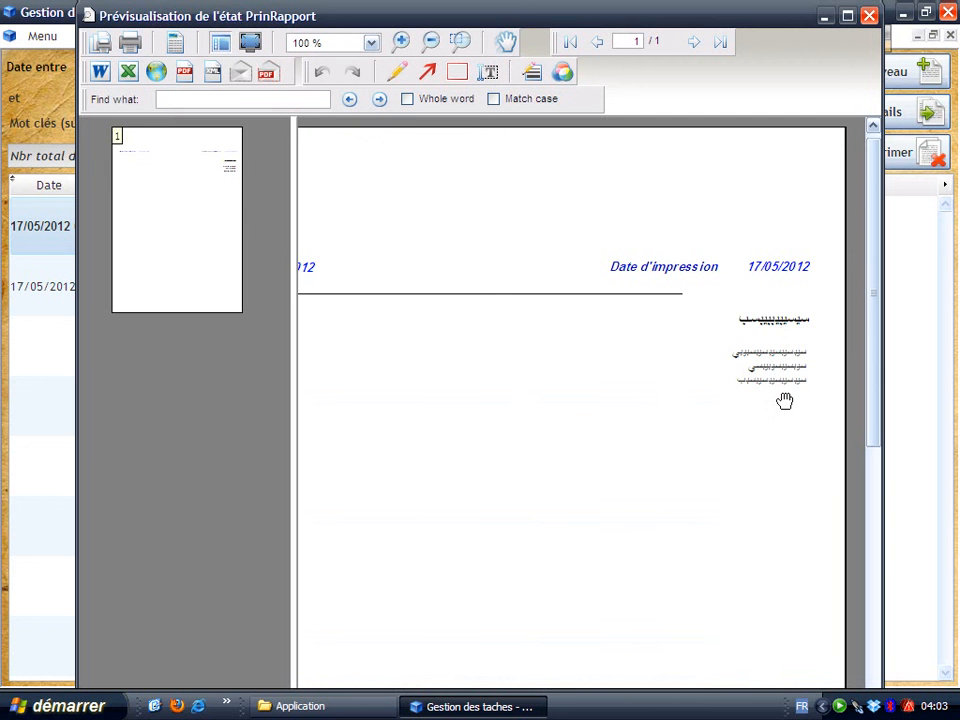
left_click_drag(728, 442, 886, 58)
left_click(869, 16)
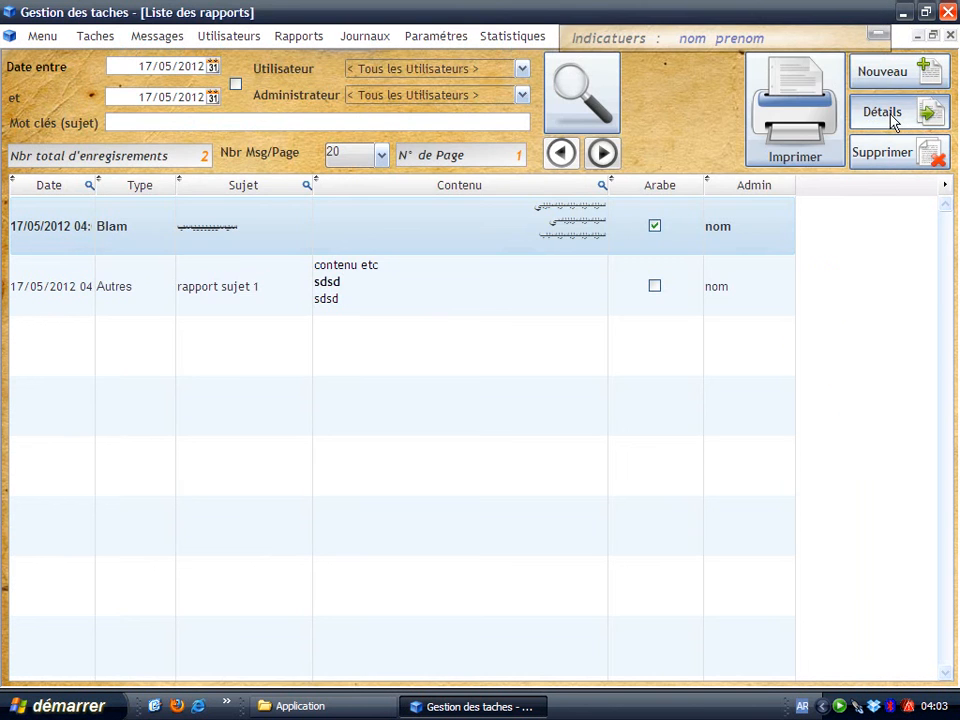
Open the Arabic Blam report's details, cancel saving without assigned users and open its print preview.
left_click(884, 114)
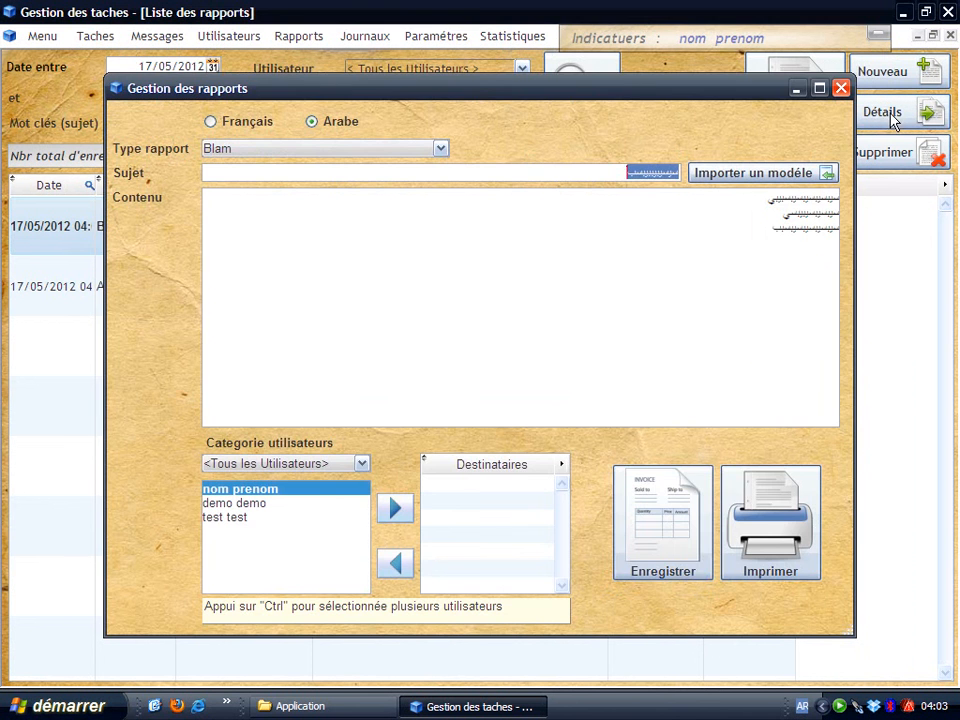
left_click(671, 528)
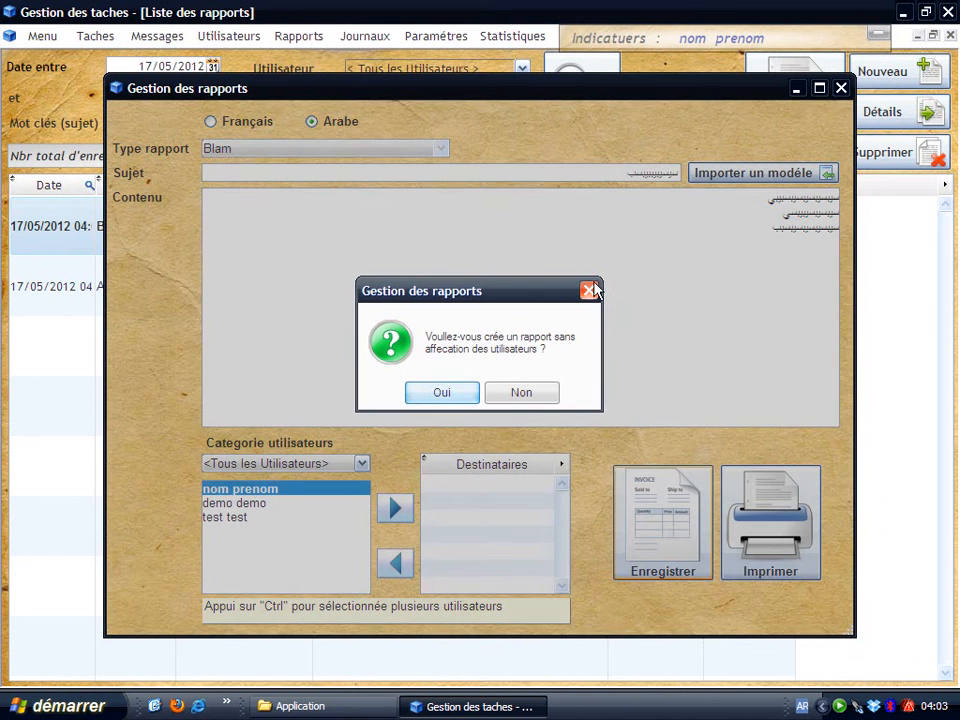
left_click(589, 290)
left_click(740, 484)
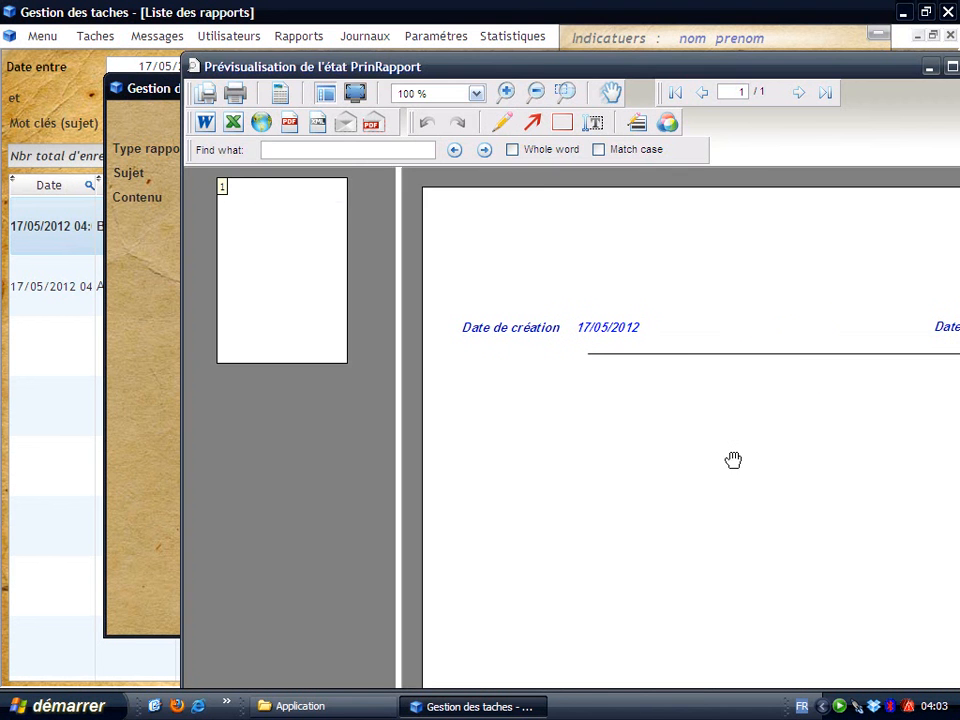
Examine the Arabic Blam report's subject and content in the print preview and close both the preview and the report form.
left_click_drag(733, 465, 410, 363)
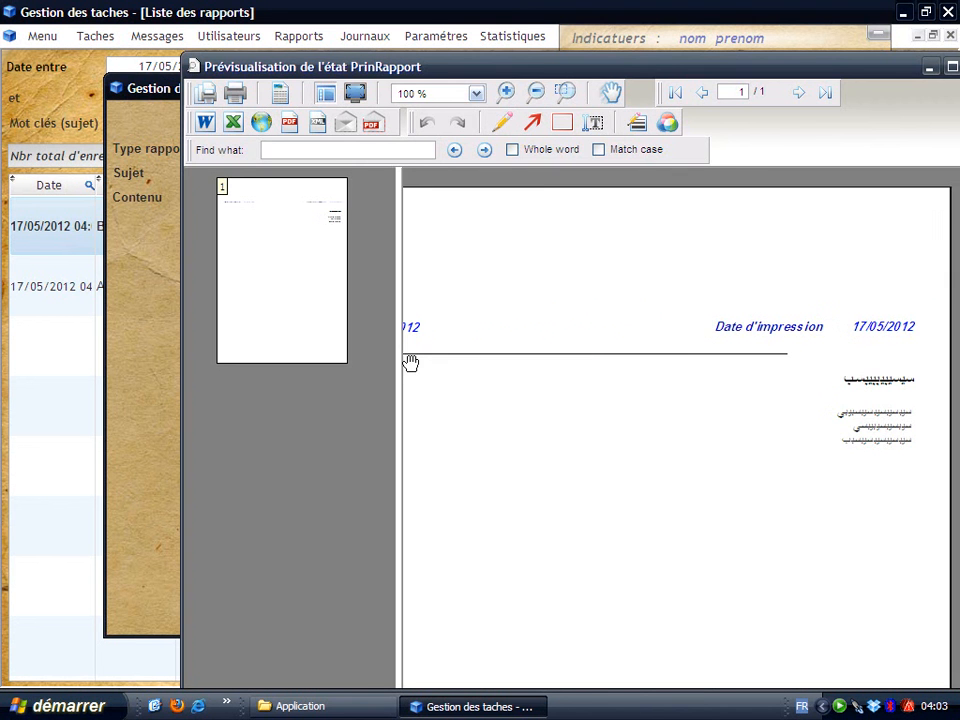
left_click_drag(905, 67, 767, 61)
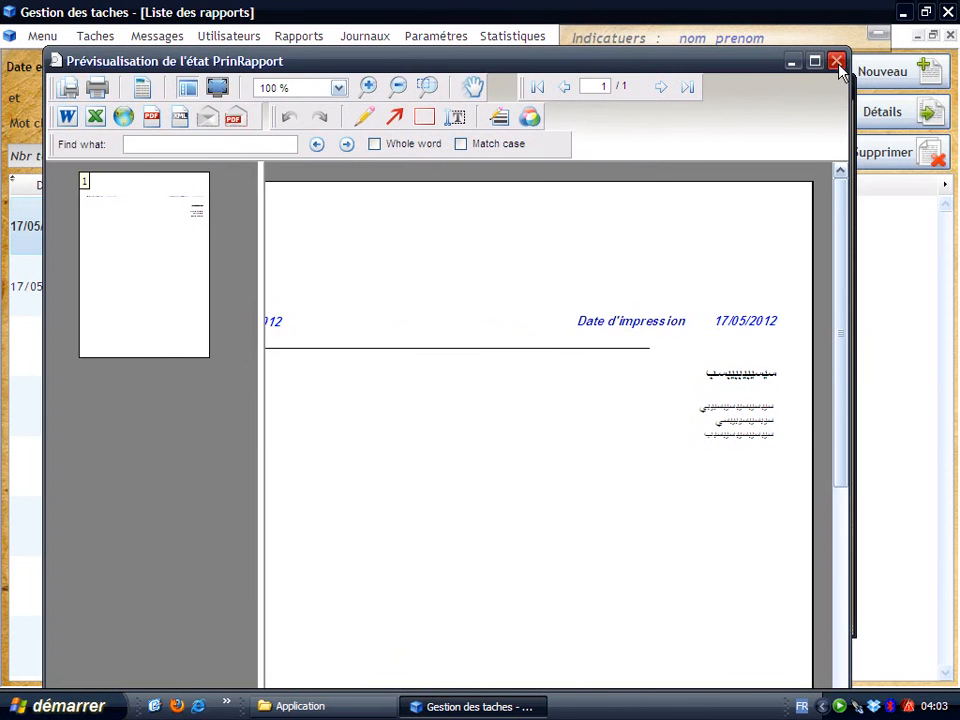
left_click(838, 64)
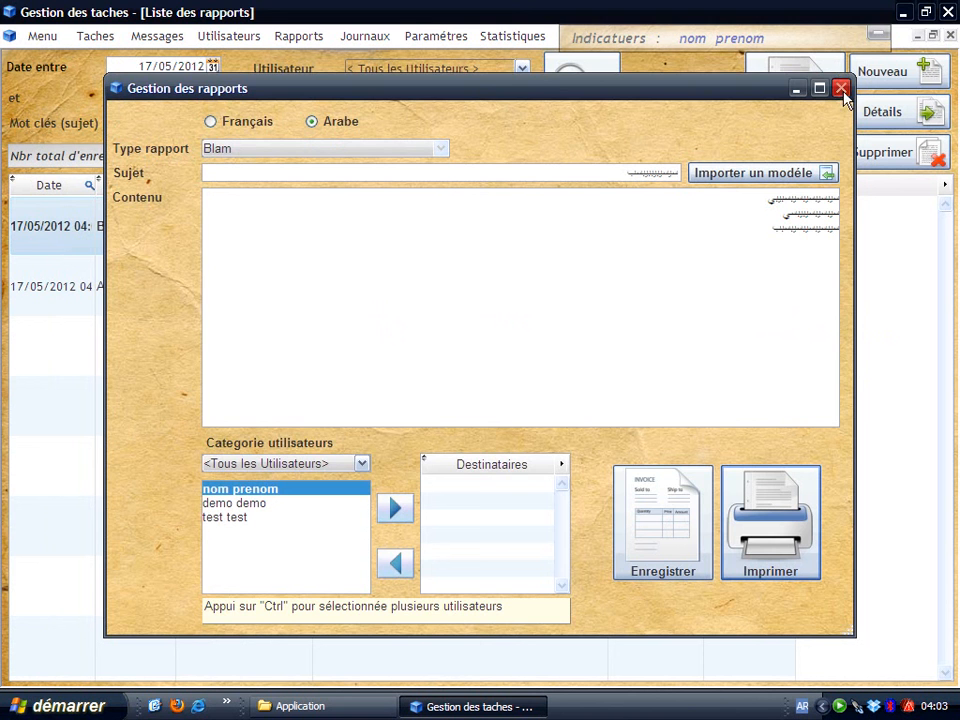
left_click(842, 88)
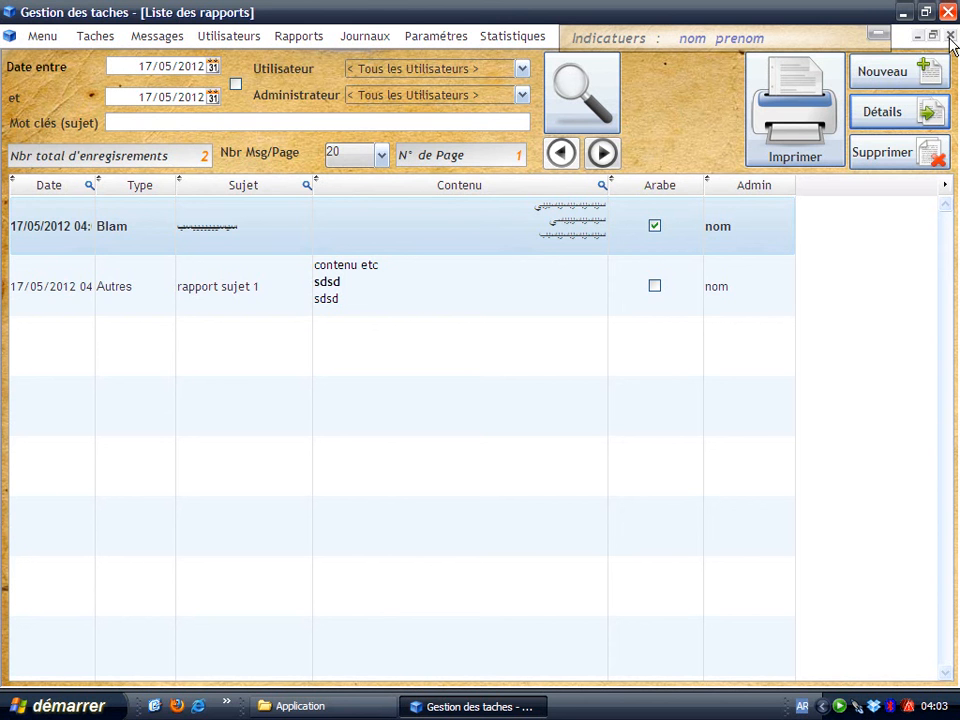
Delete the Arabic Blam report from the report list and close the list.
left_click(532, 292)
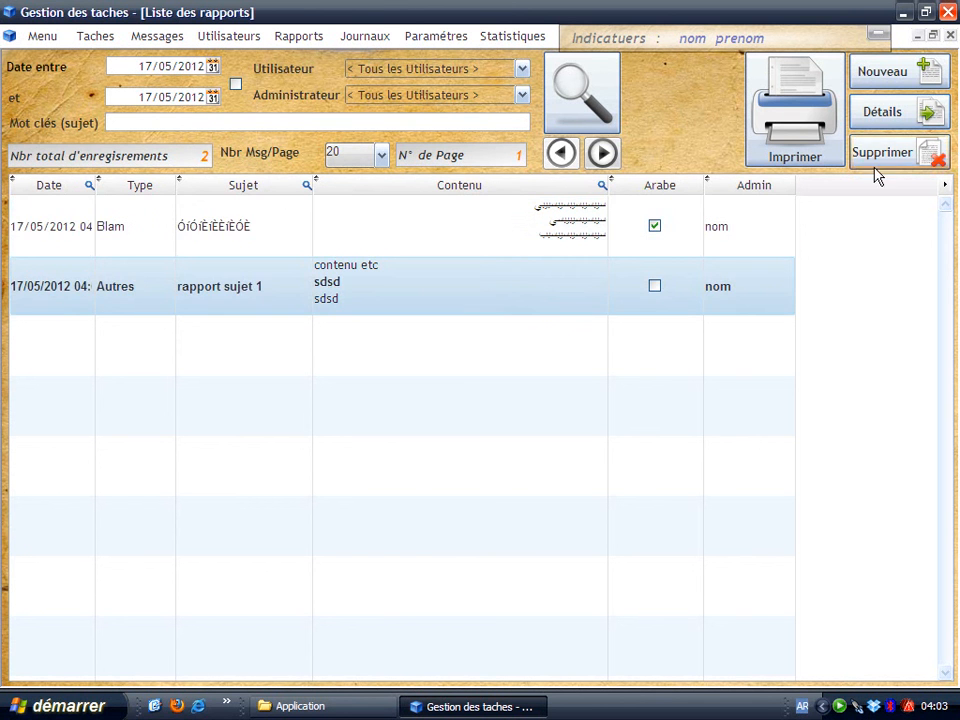
left_click(372, 215)
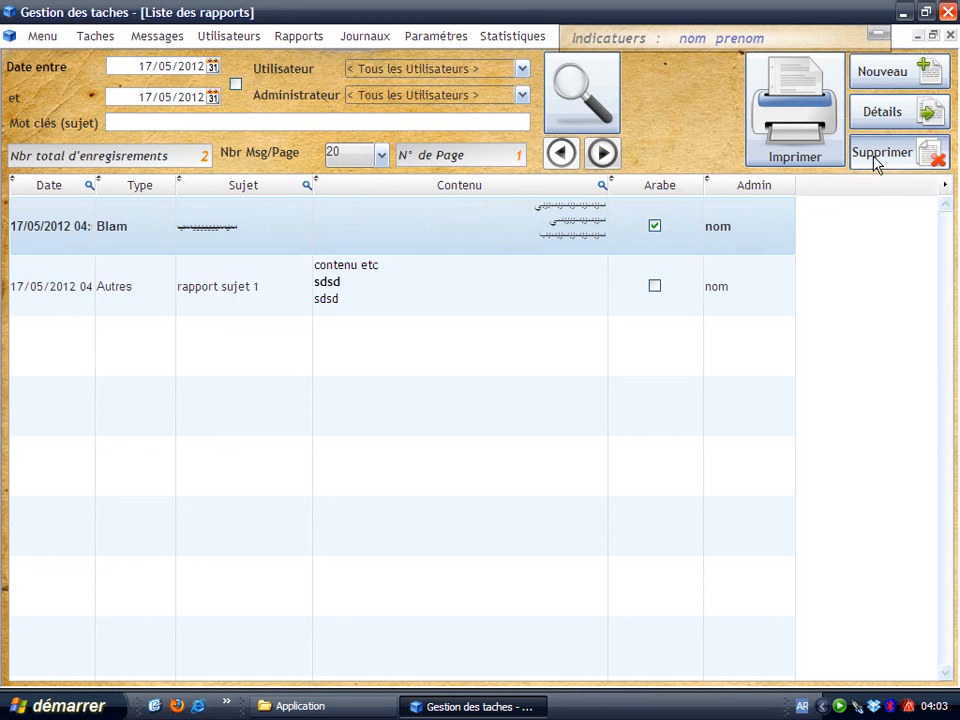
key("Delete")
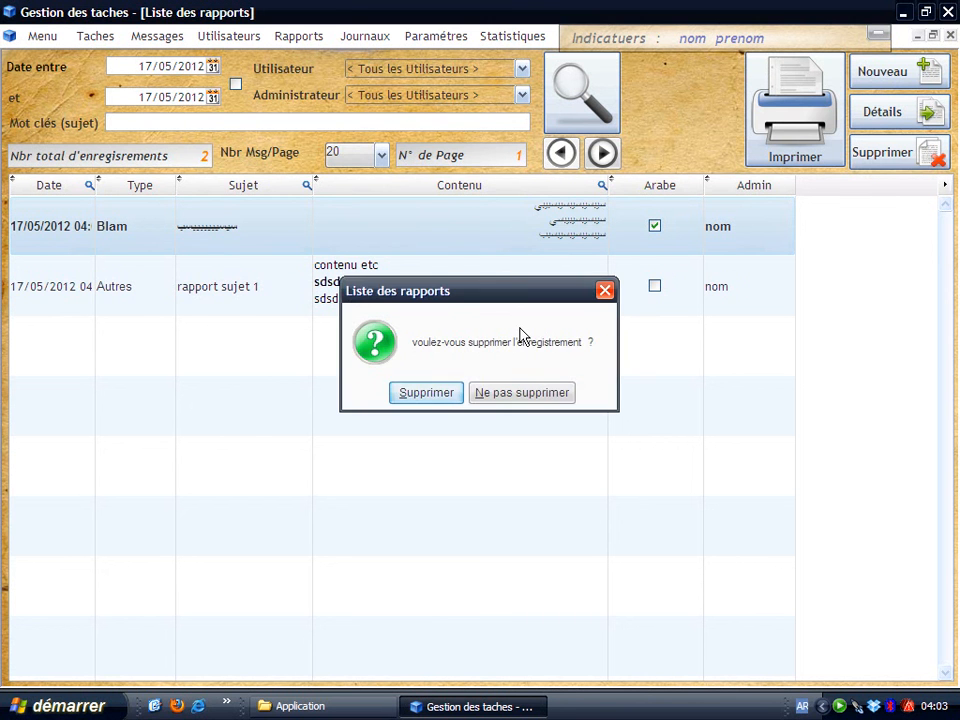
left_click(428, 398)
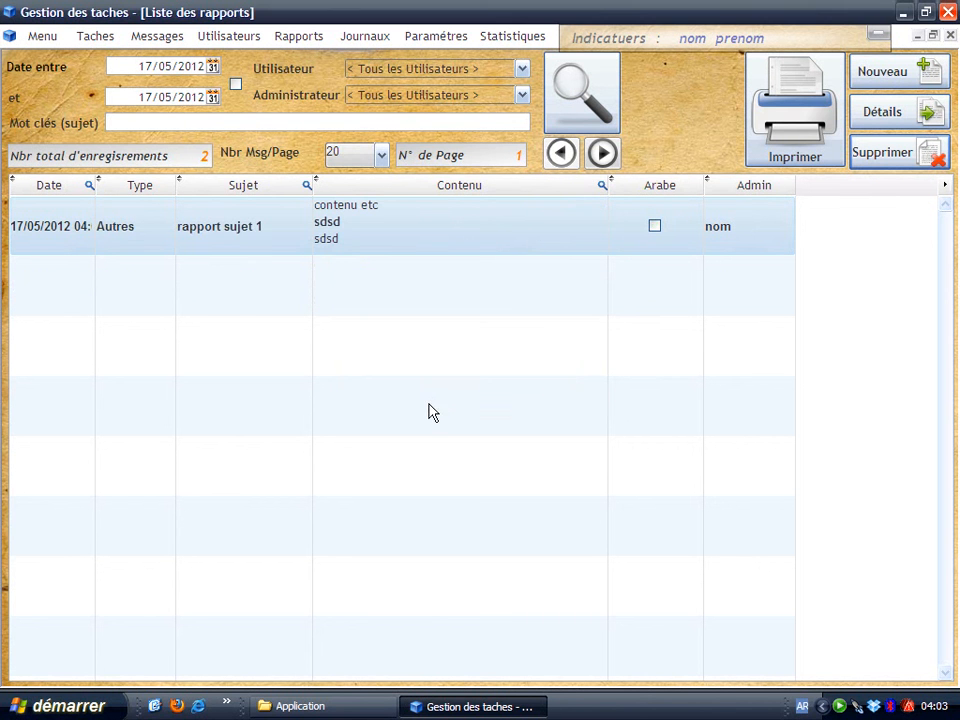
left_click(950, 36)
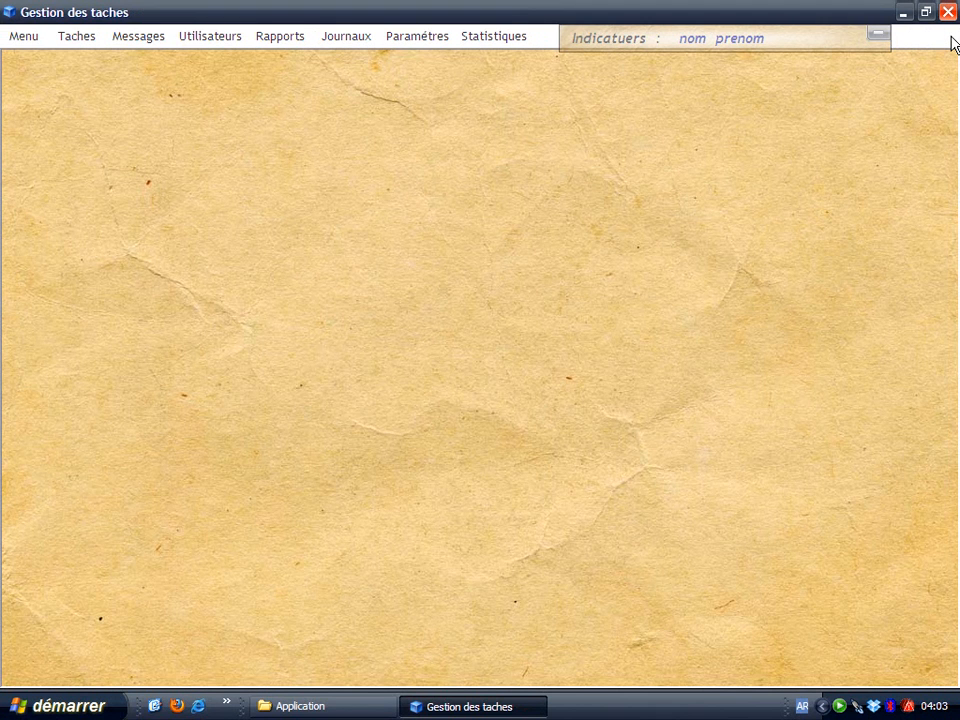
right_click(840, 708)
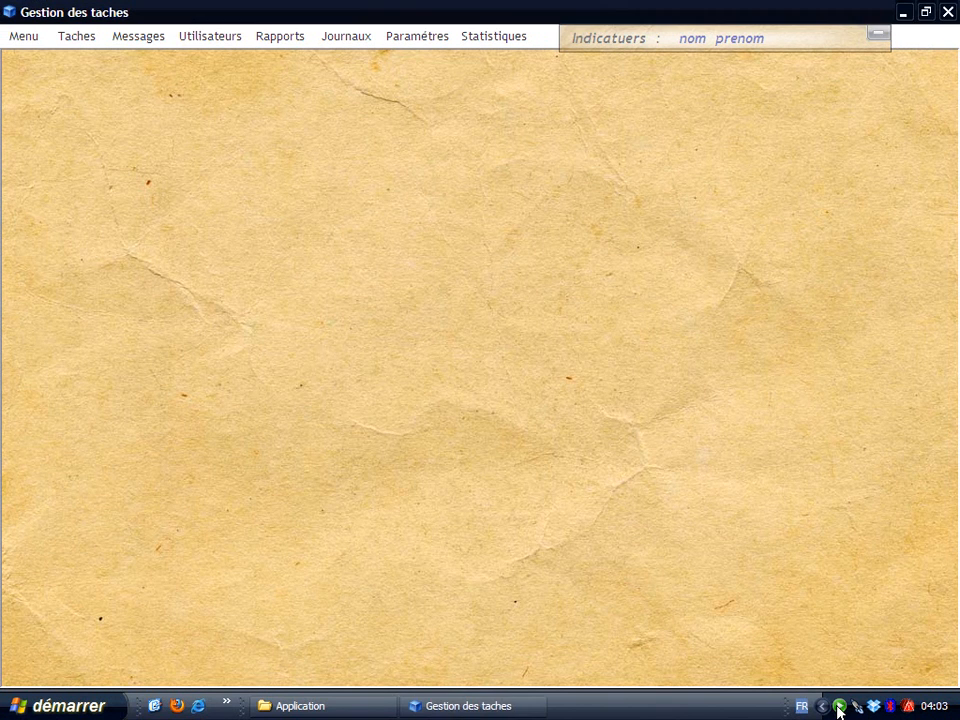